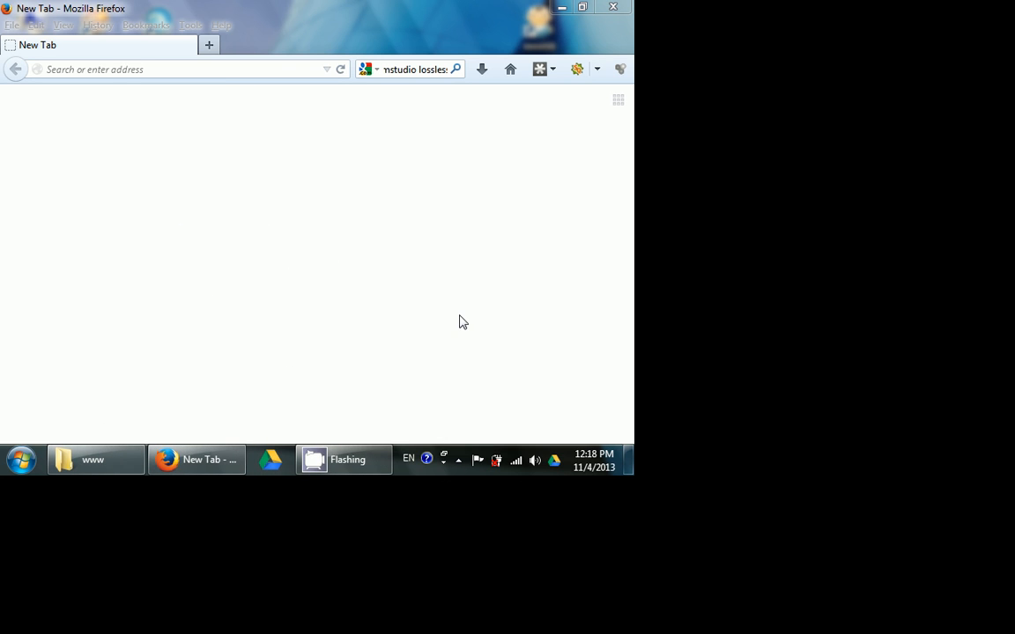
# - Open phpMyAdmin from the running WampServer and close the empty browser tab
pyautogui.click(458, 460)
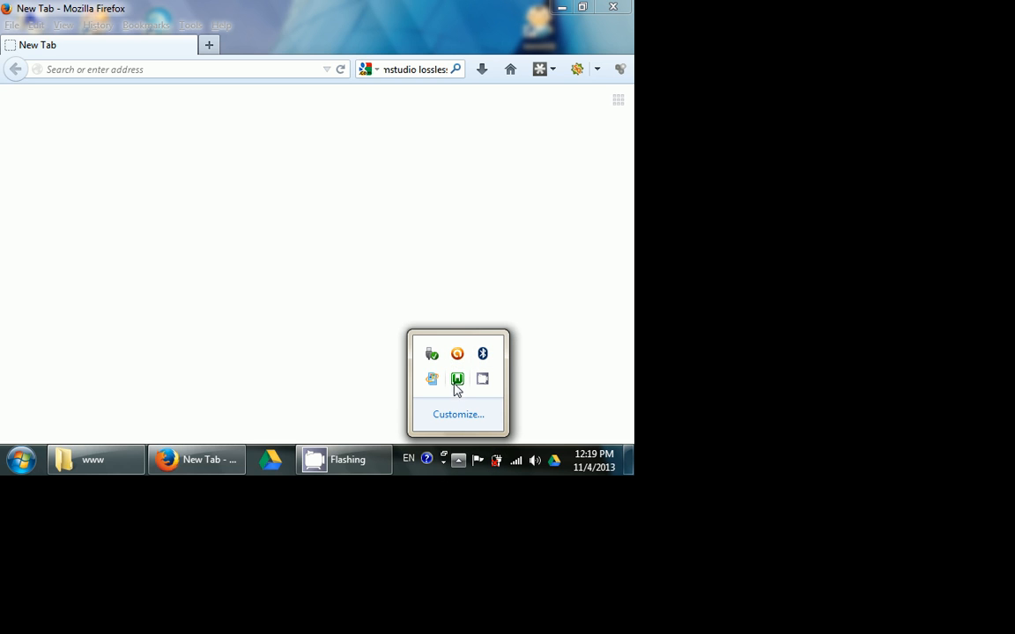
pyautogui.click(458, 460)
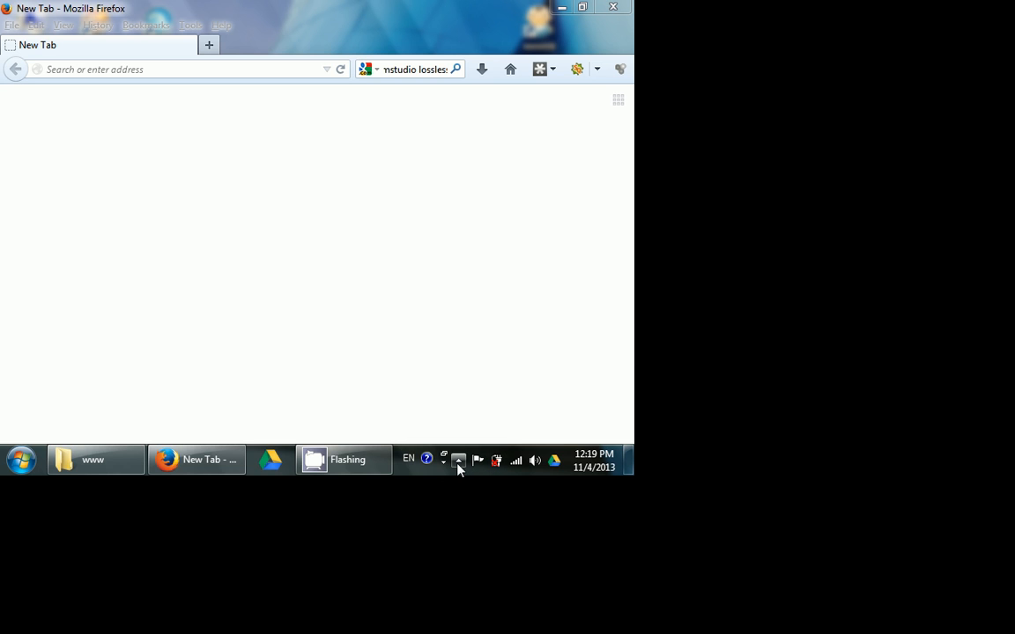
pyautogui.click(458, 460)
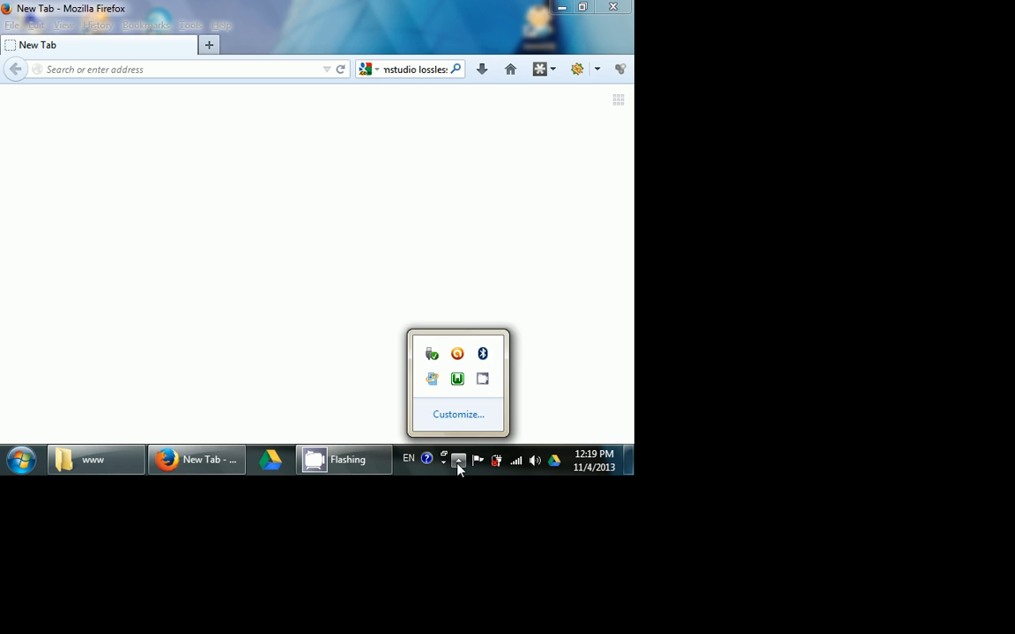
pyautogui.click(459, 386)
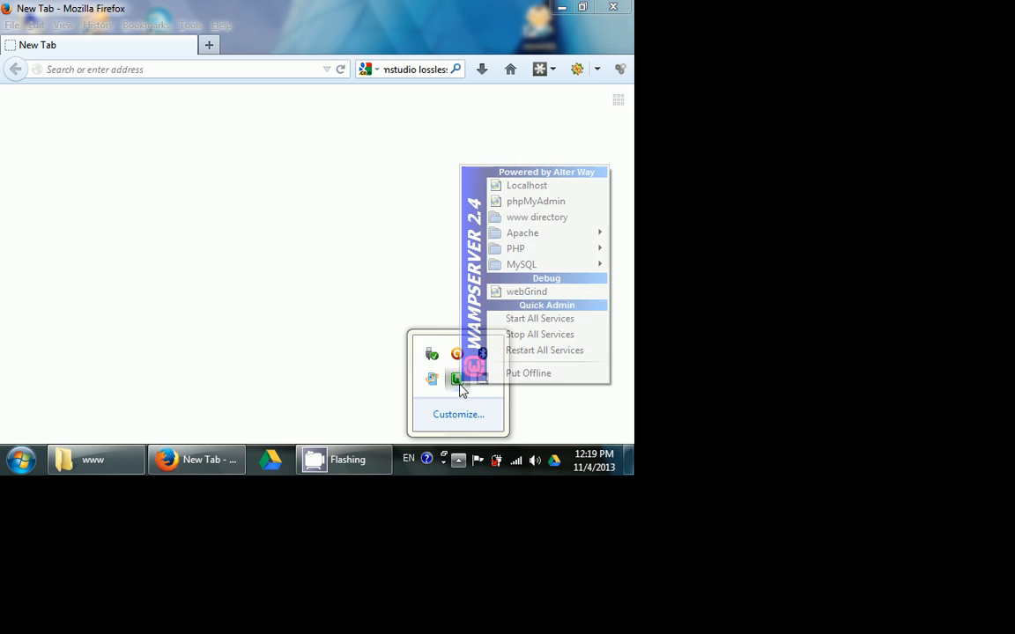
pyautogui.click(525, 206)
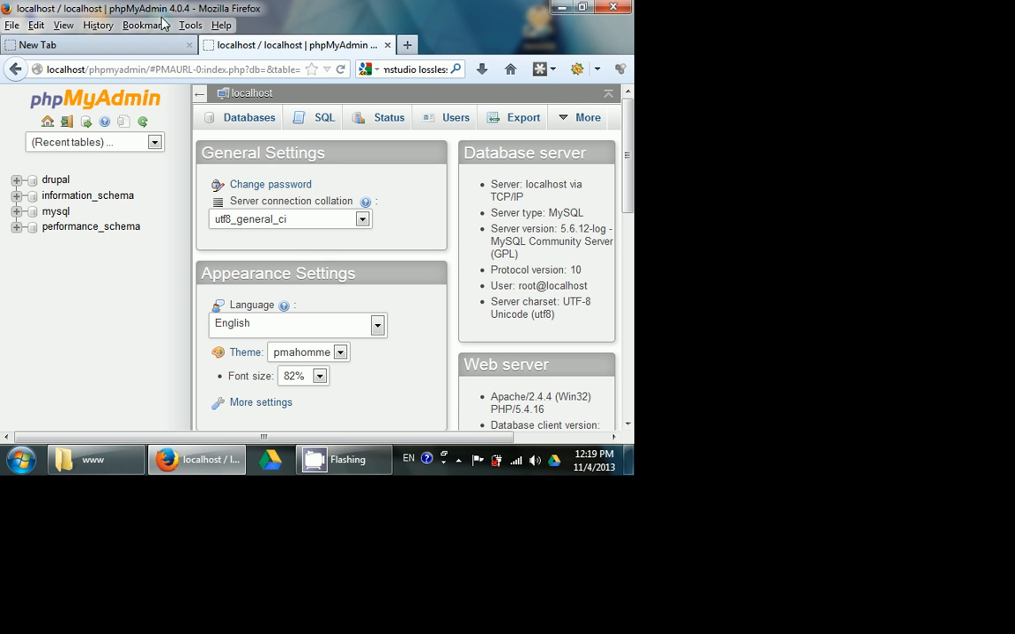
pyautogui.click(188, 44)
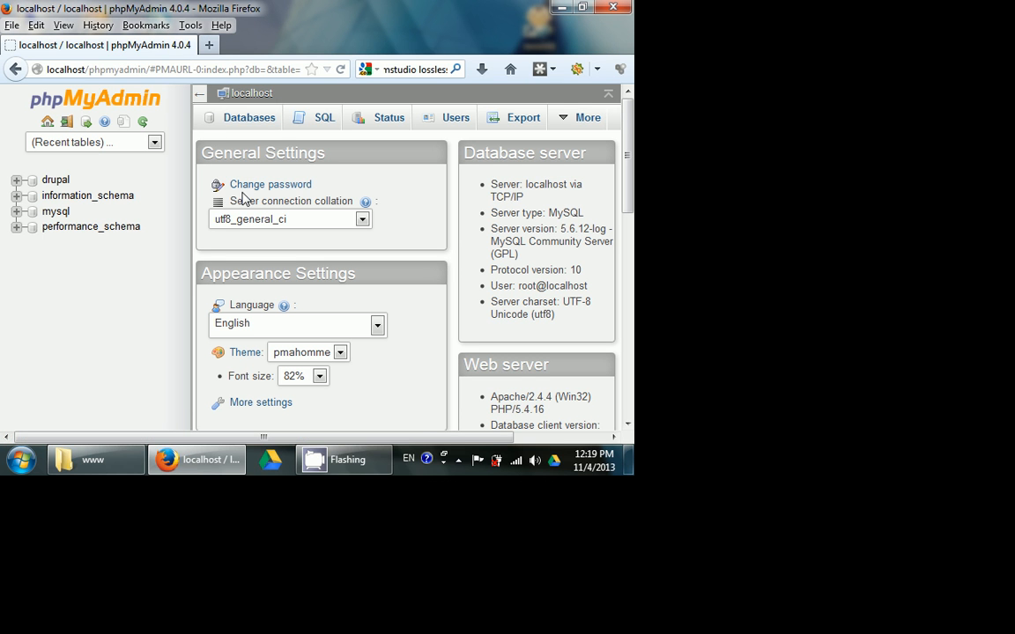
# - Create a new database named test in phpMyAdmin
pyautogui.click(240, 123)
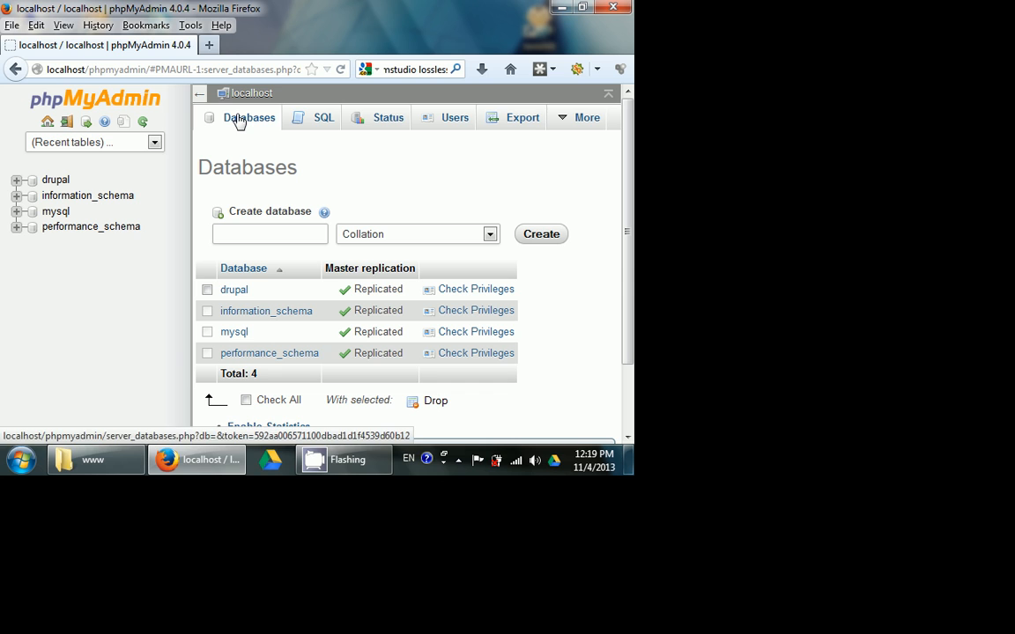
pyautogui.write('test')
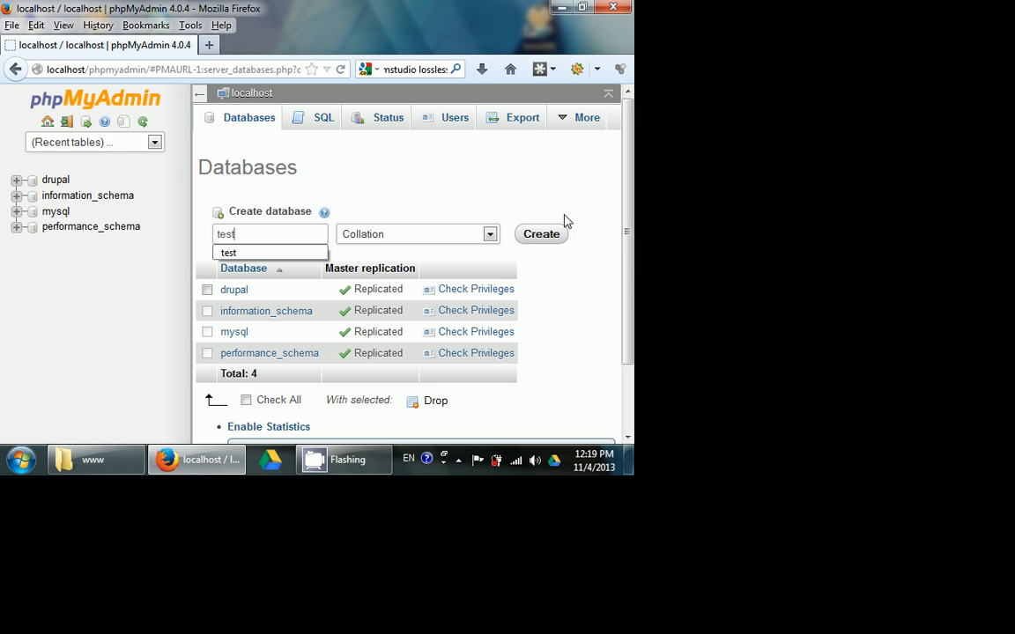
pyautogui.click(544, 233)
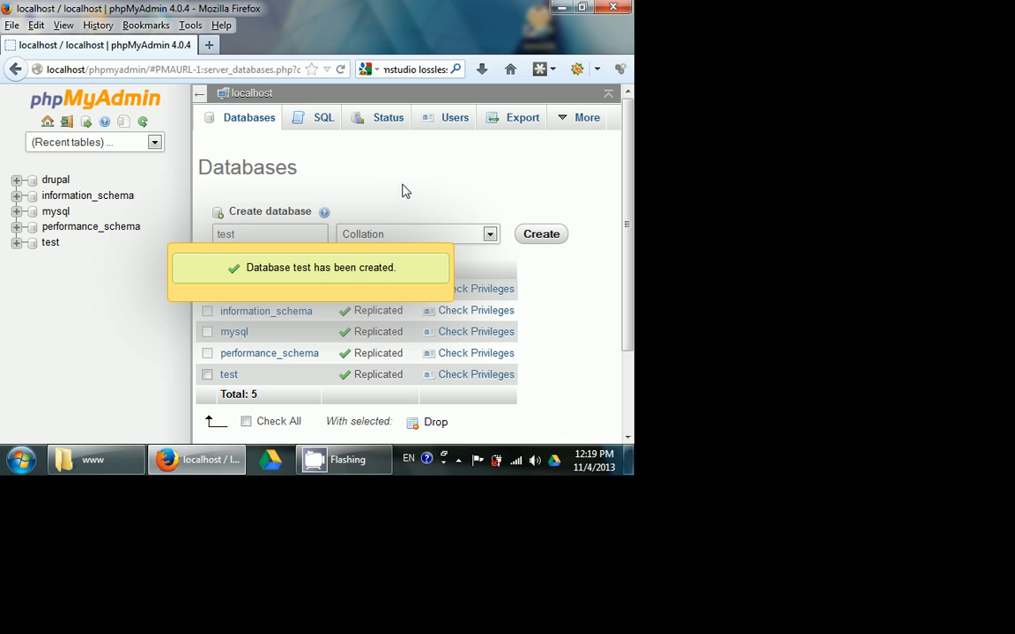
# - Switch to the file explorer and locate the drupal-7.23 archive in the Drupal folder under Developer Tuts on drive D
pyautogui.click(459, 461)
pyautogui.click(96, 458)
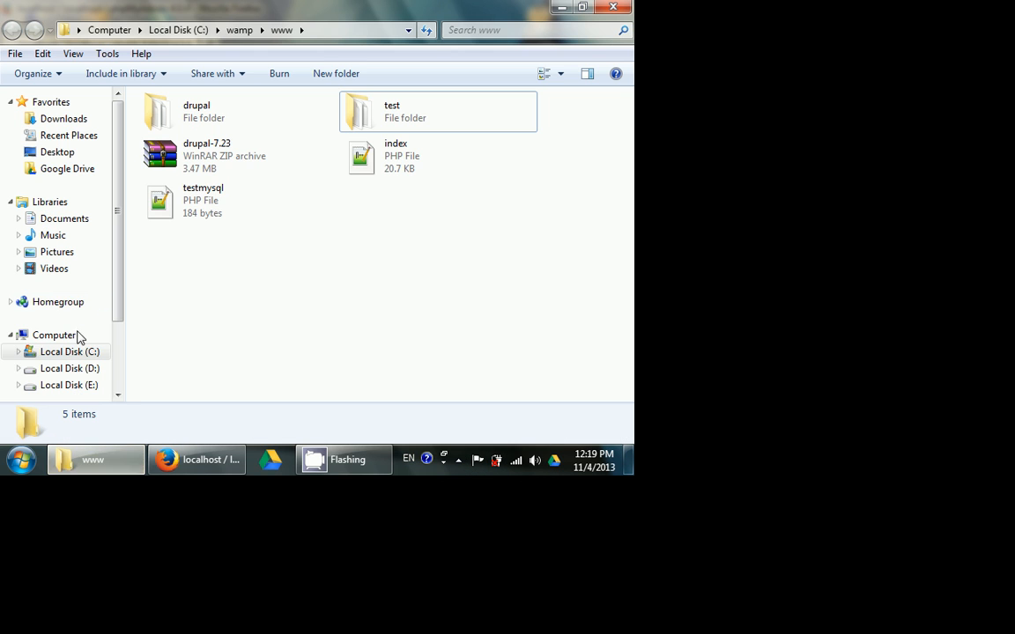
pyautogui.click(70, 368)
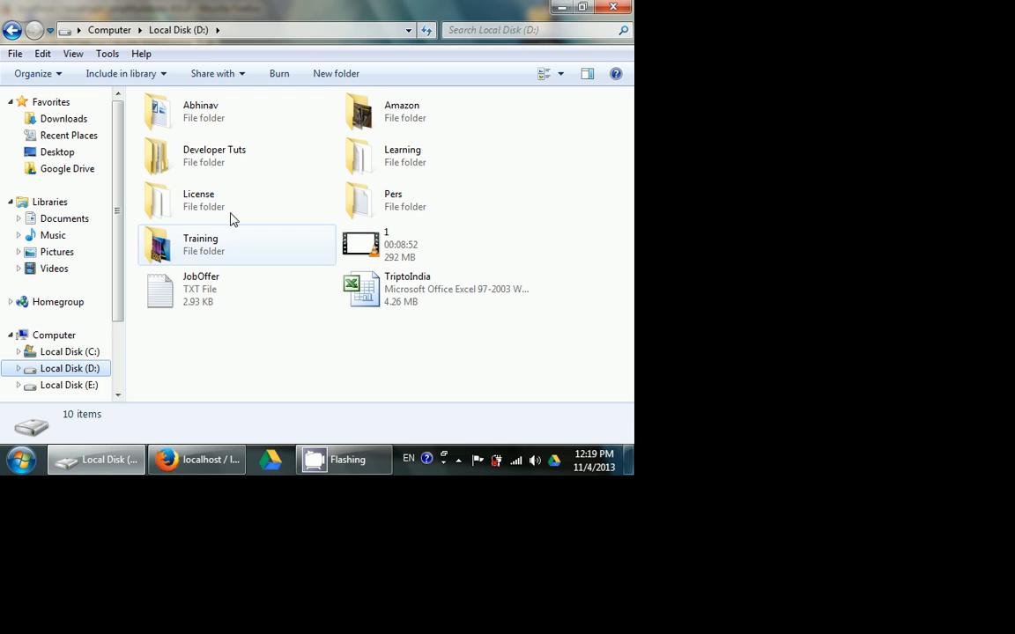
pyautogui.click(250, 151)
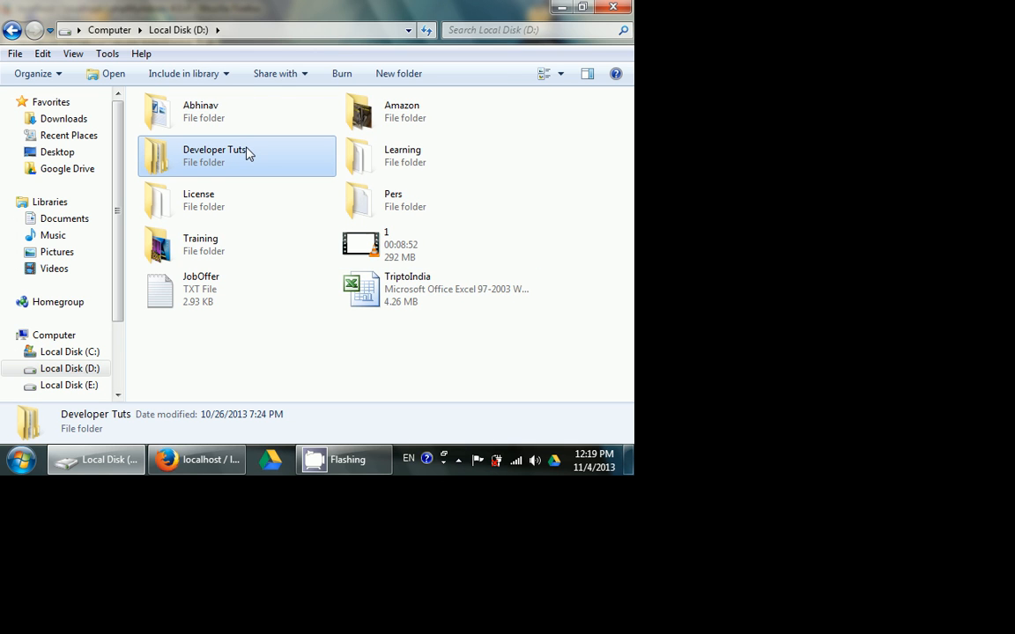
pyautogui.doubleClick(249, 155)
pyautogui.doubleClick(404, 124)
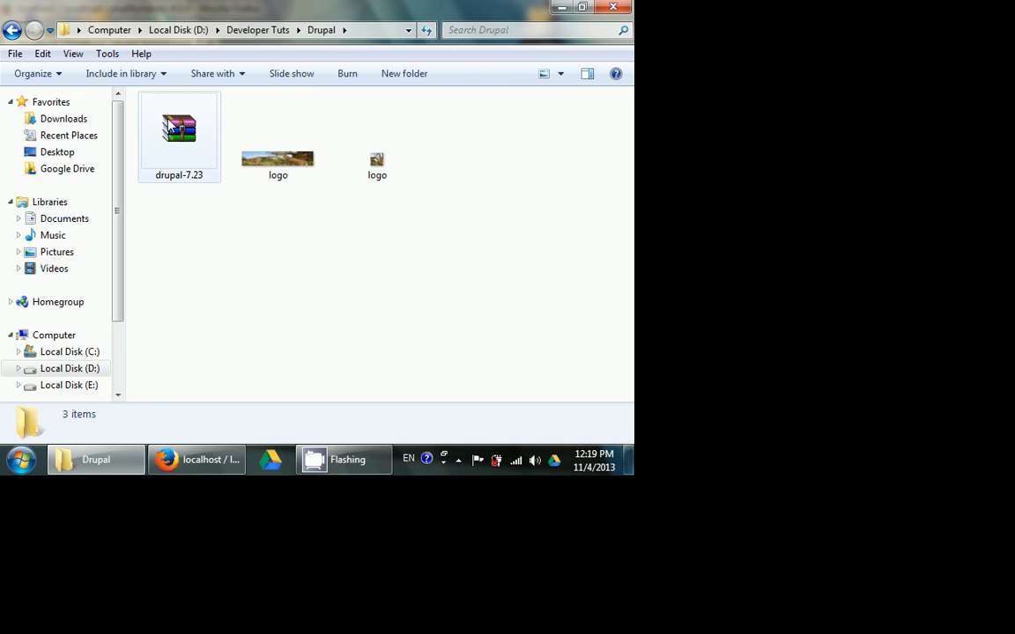
pyautogui.click(151, 107)
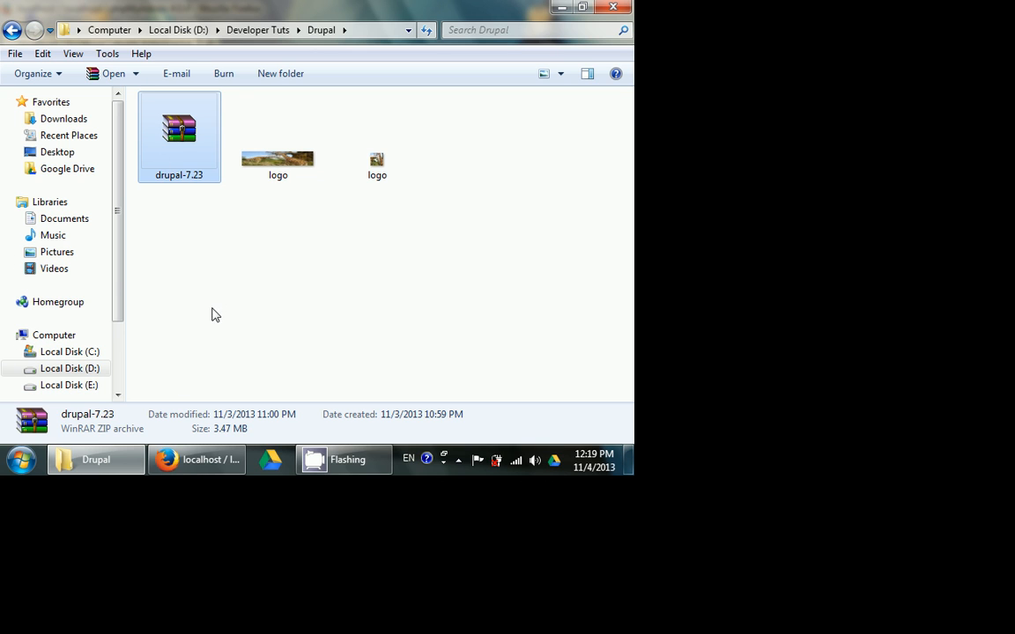
# - Open WampServer's www directory and check the drupal-7.23 archive and the test folder in it
pyautogui.click(458, 461)
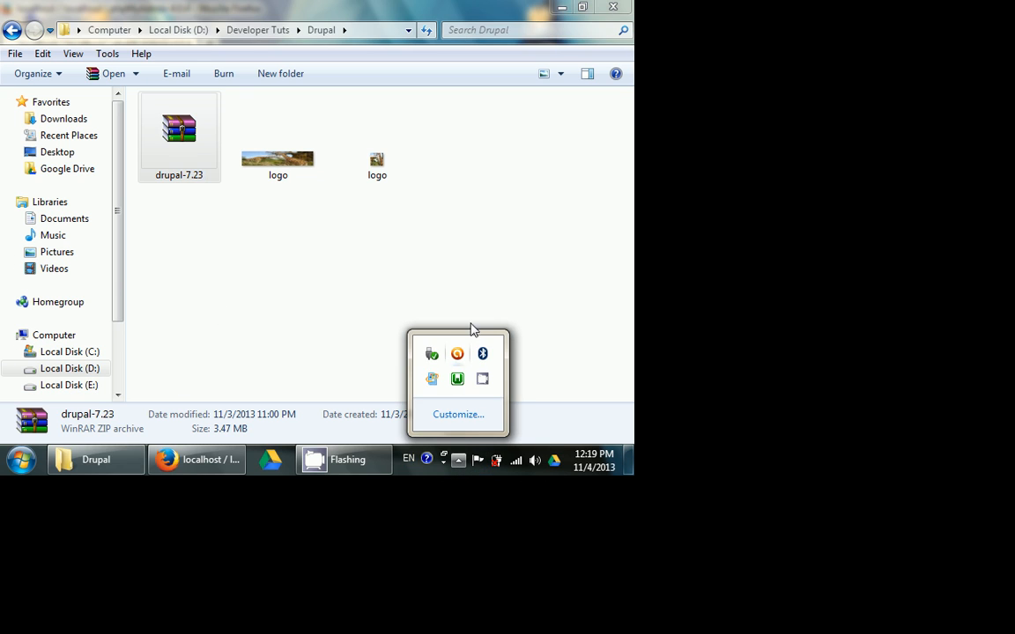
pyautogui.click(457, 380)
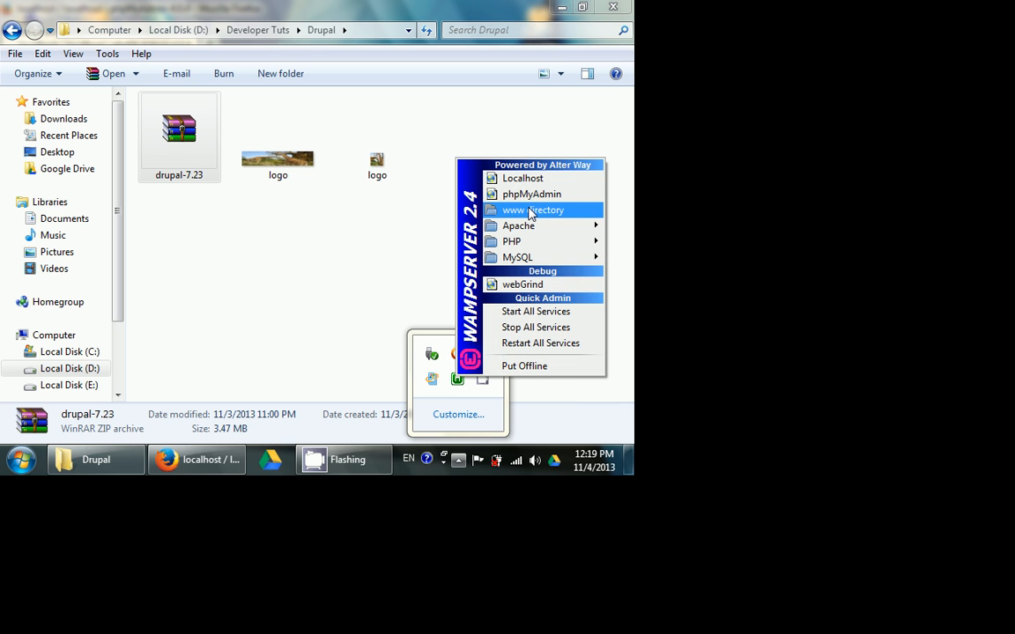
pyautogui.click(531, 211)
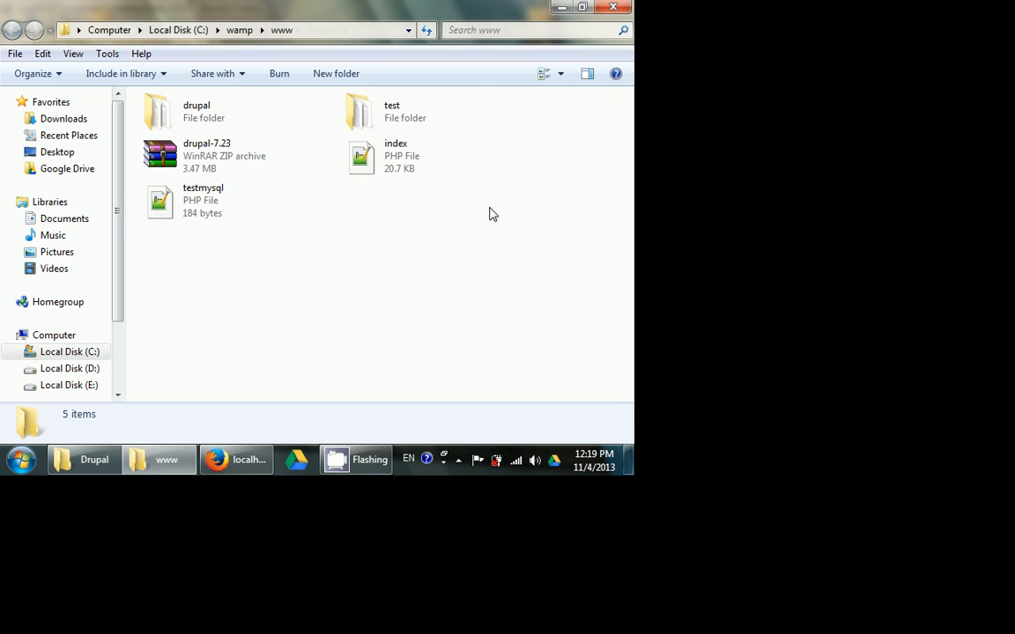
pyautogui.click(361, 110)
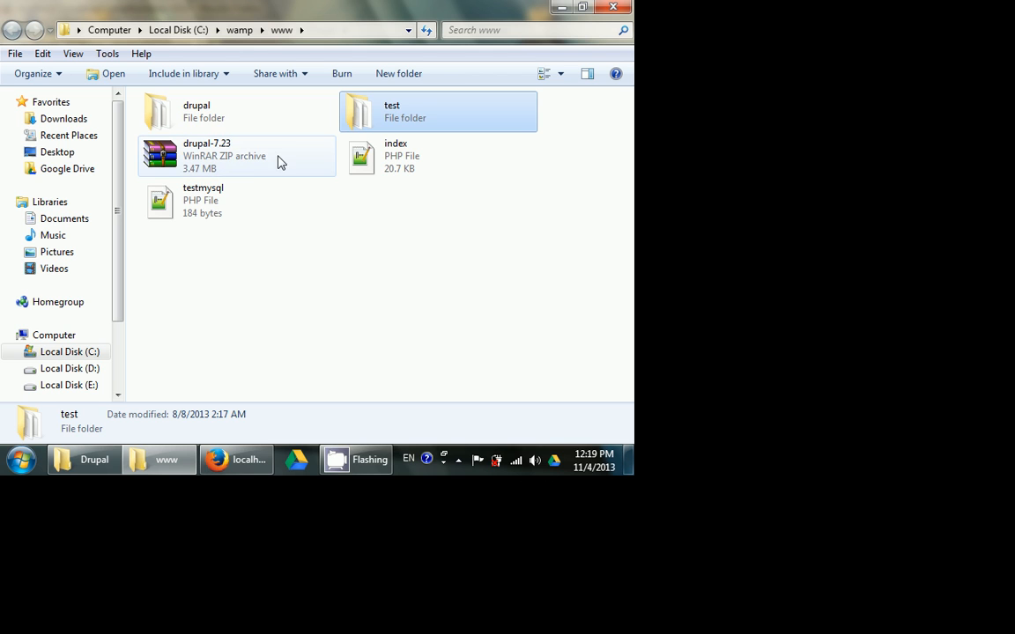
pyautogui.click(231, 163)
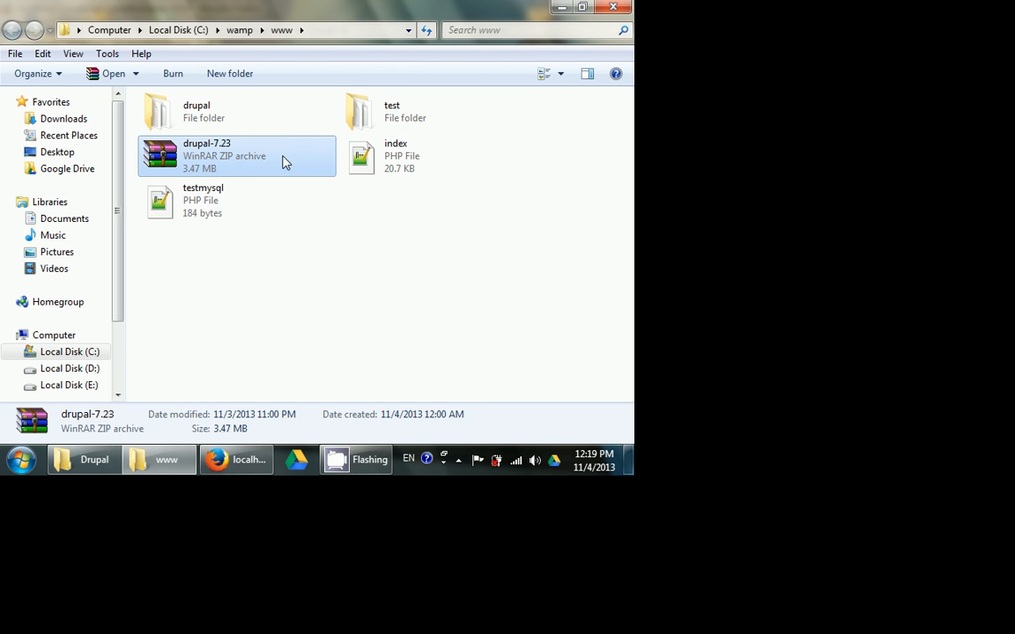
pyautogui.click(363, 121)
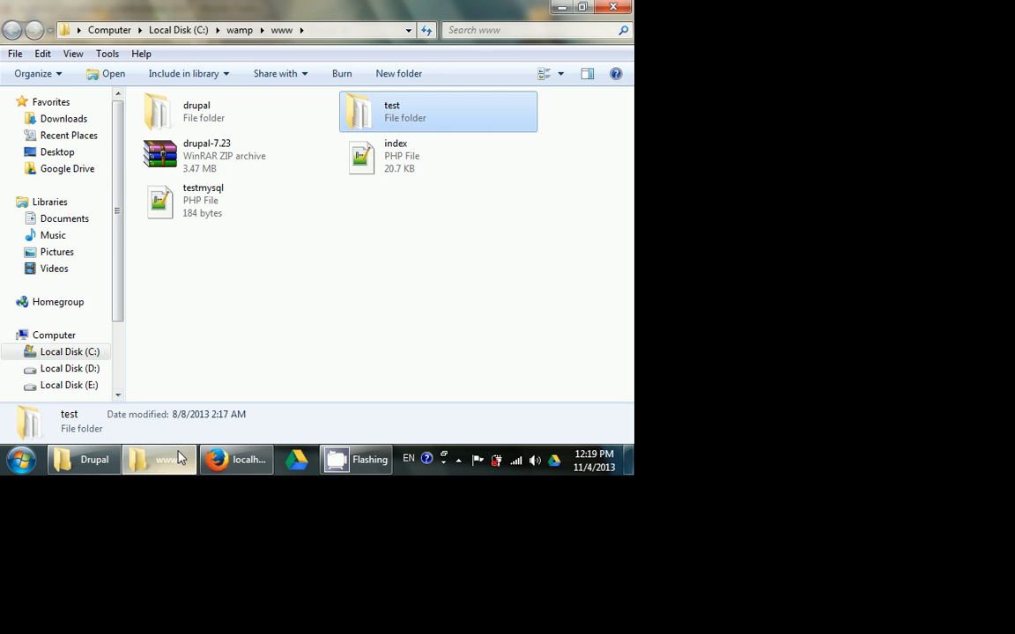
# - Open the WampServer localhost homepage in Firefox and go to the test project
pyautogui.click(216, 459)
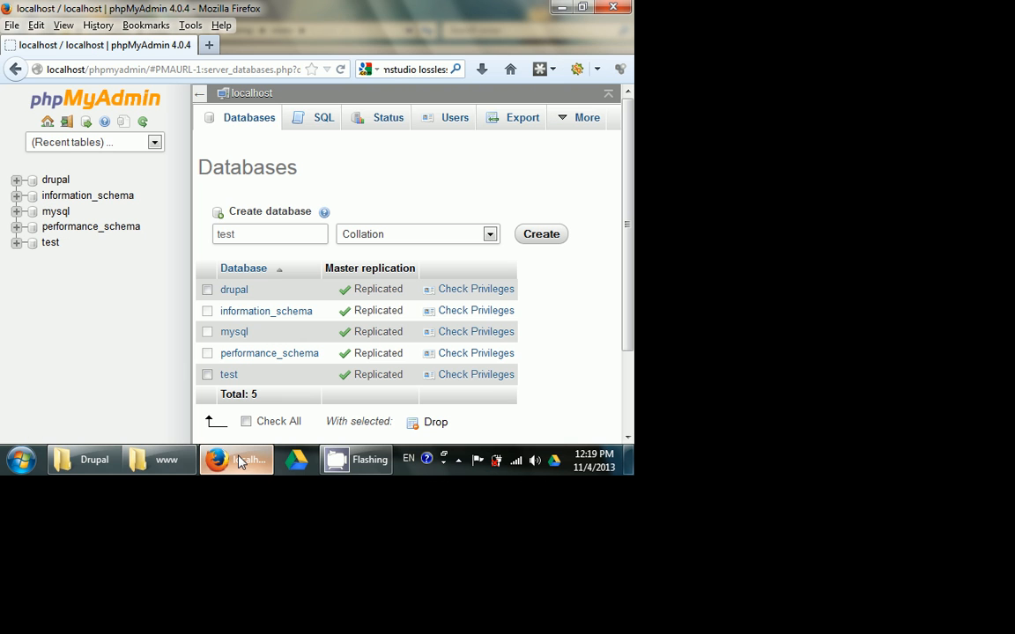
pyautogui.click(458, 459)
pyautogui.click(455, 378)
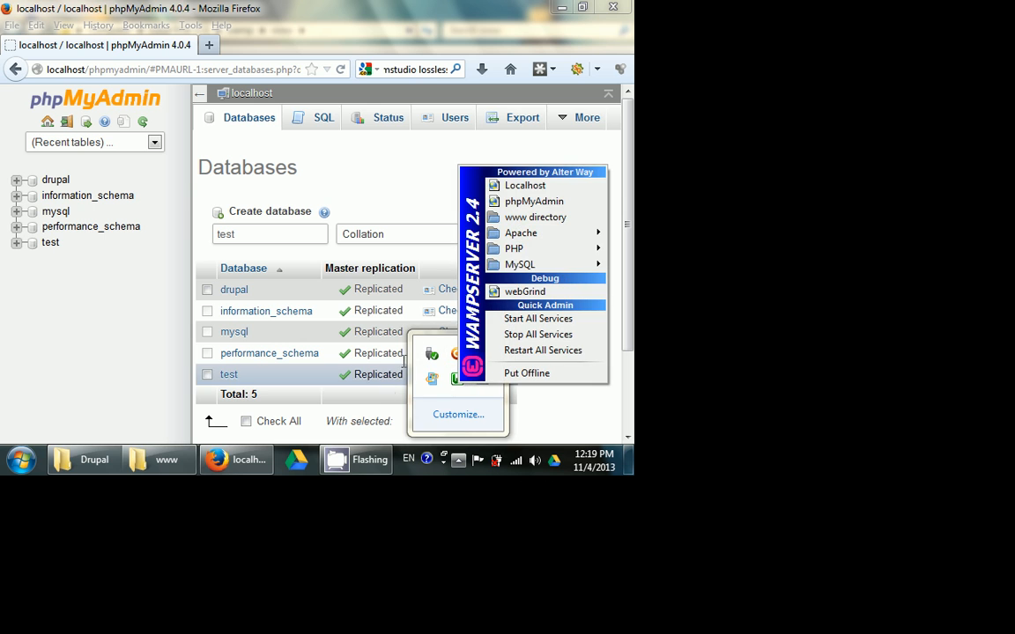
pyautogui.click(539, 186)
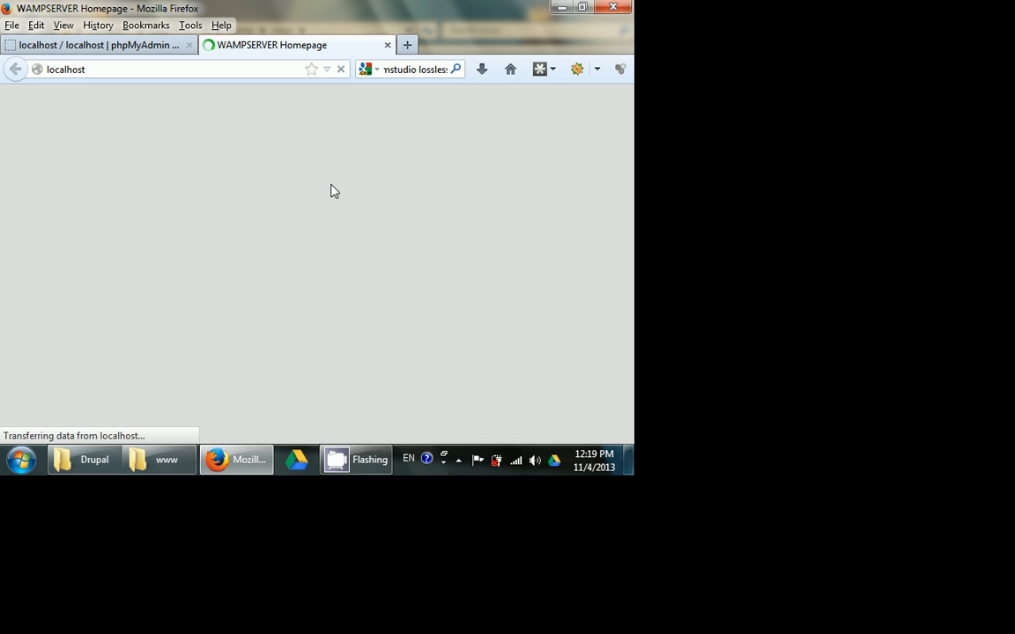
pyautogui.scroll(-6, 254, 172)
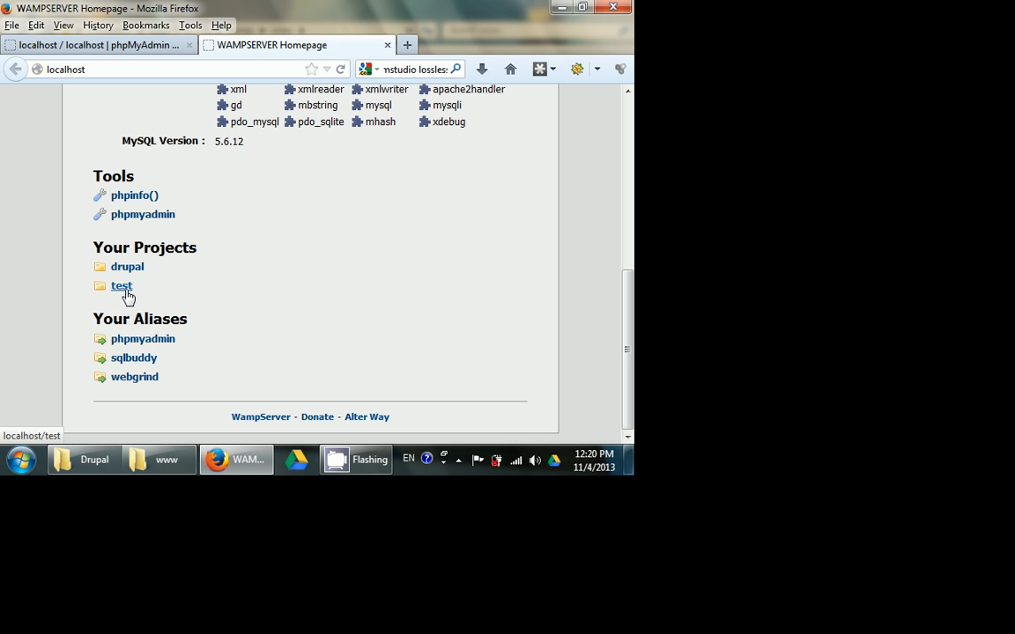
pyautogui.click(124, 287)
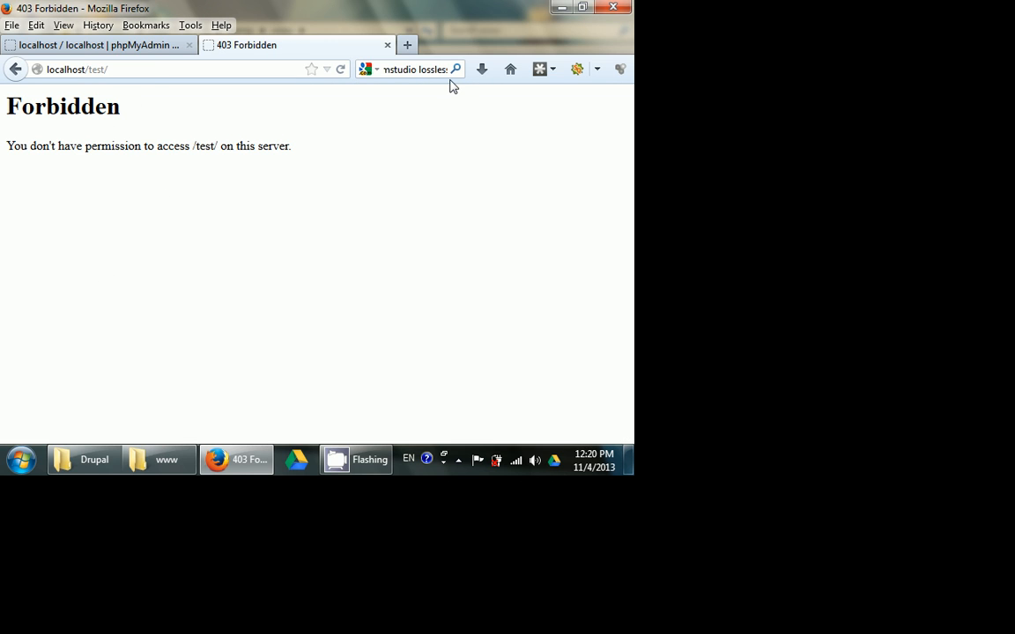
# - Switch back to the www folder and delete its existing test folder
pyautogui.click(165, 471)
pyautogui.click(376, 211)
pyautogui.rightClick(376, 202)
pyautogui.click(284, 260)
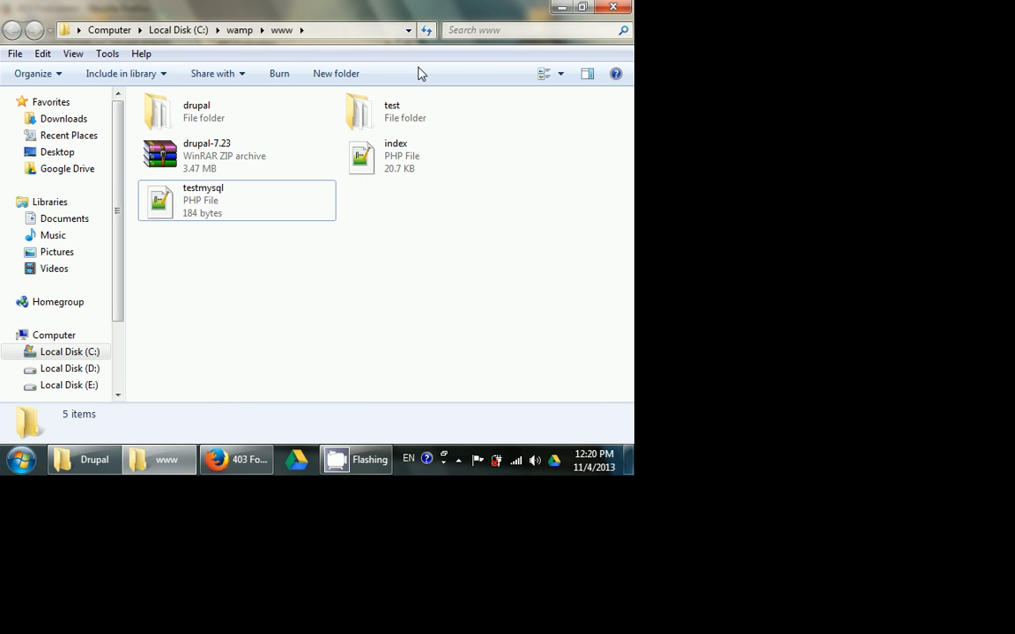
pyautogui.rightClick(409, 113)
pyautogui.click(458, 392)
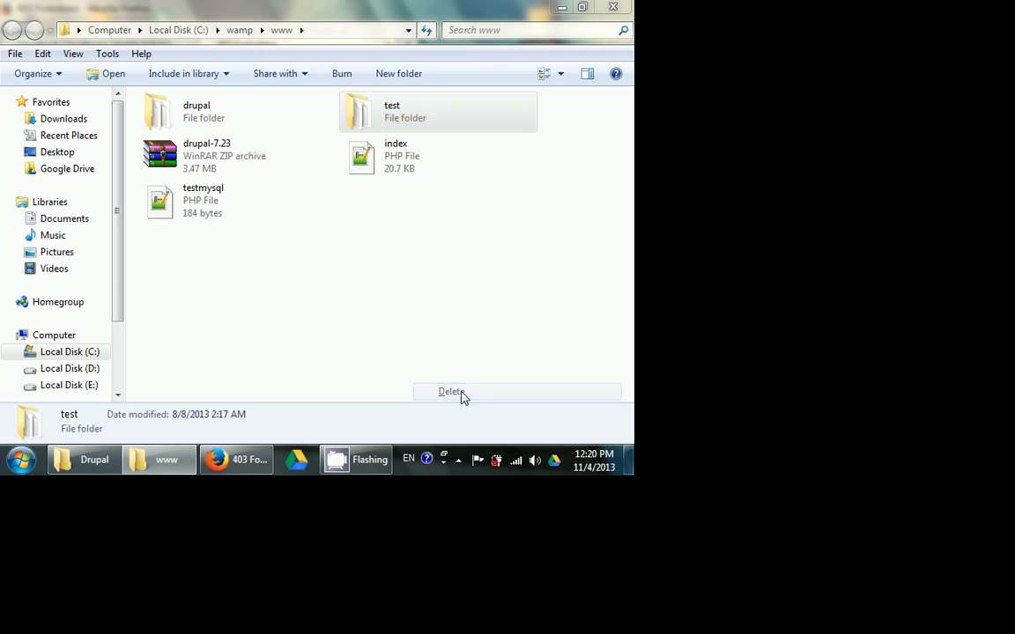
pyautogui.click(405, 294)
# - Extract the drupal-7.23 archive inside the www folder
pyautogui.rightClick(381, 104)
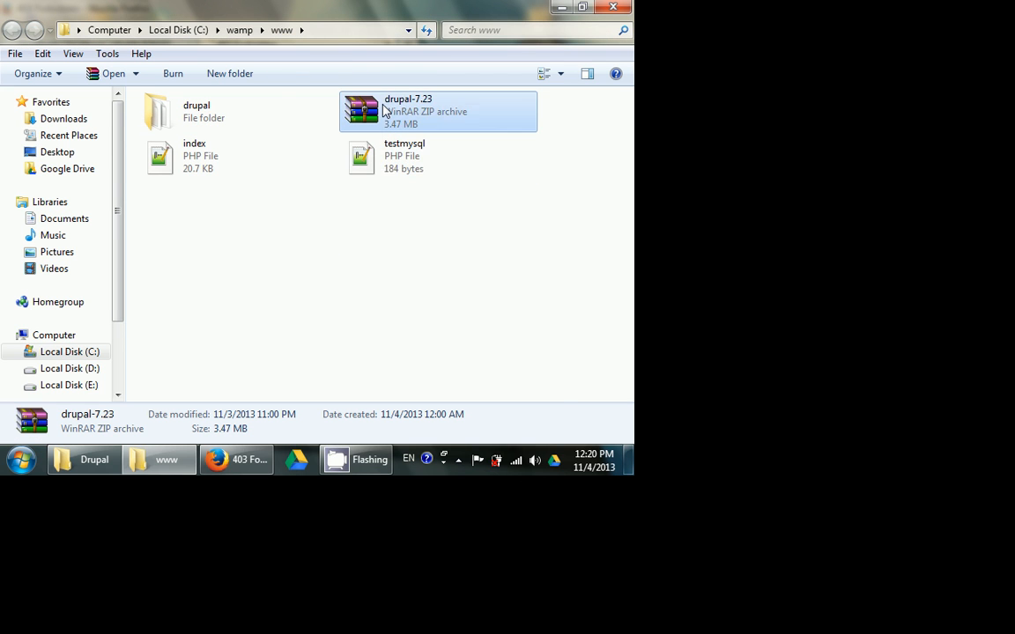
pyautogui.click(438, 167)
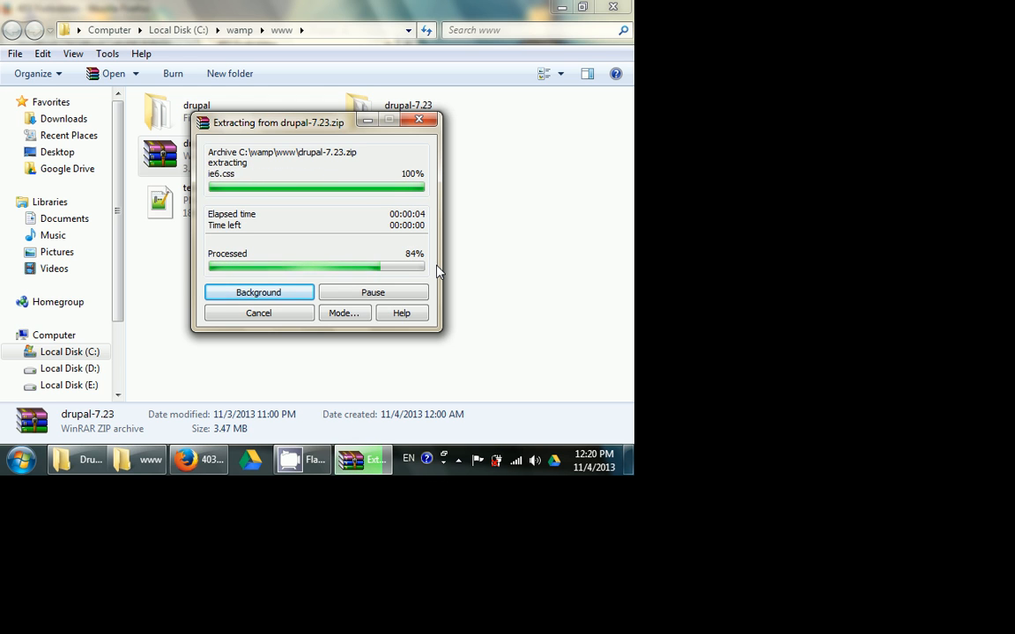
pyautogui.click(437, 272)
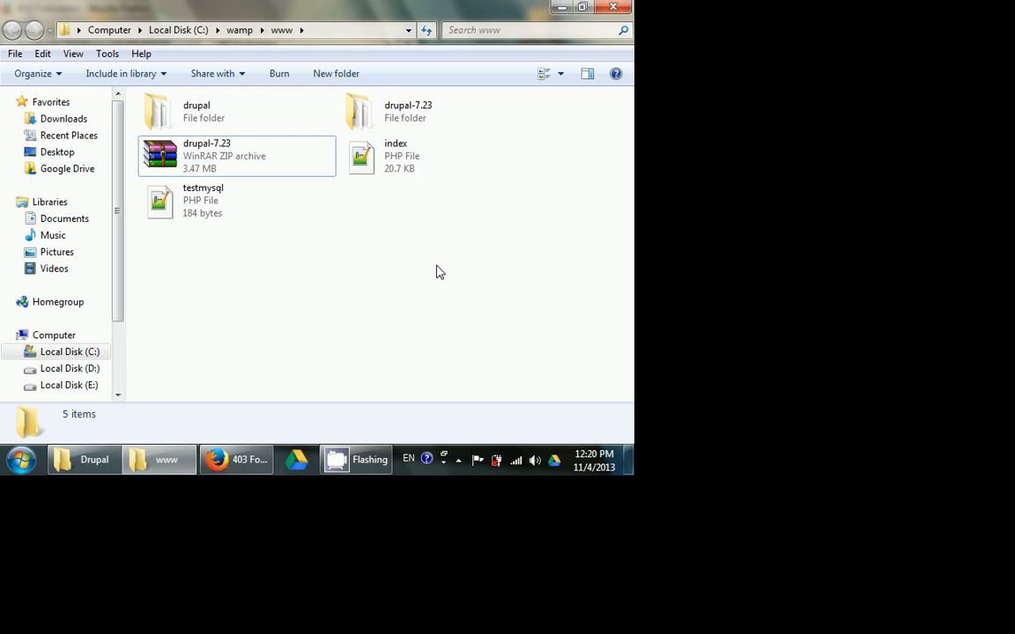
# - Rename the extracted drupal-7.23 folder as test
pyautogui.click(382, 109)
pyautogui.click(387, 107)
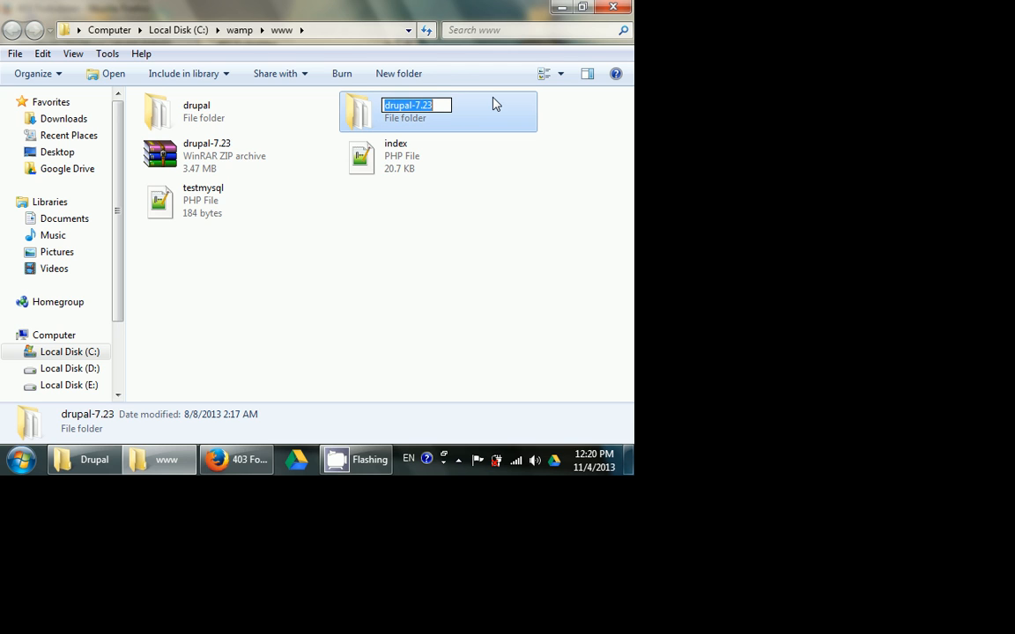
pyautogui.write('test')
pyautogui.press('Return')
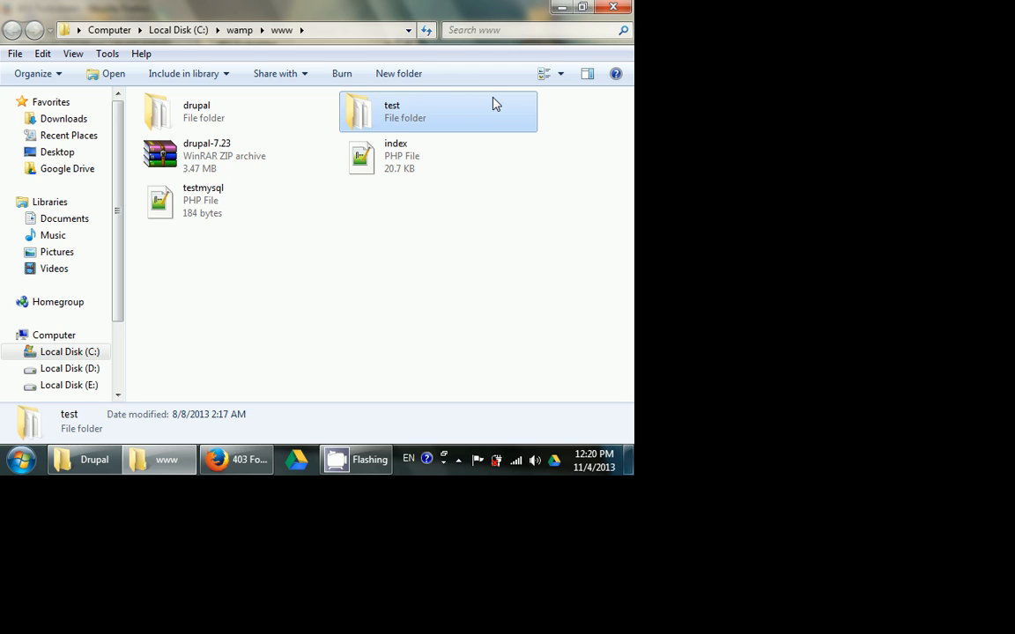
pyautogui.click(455, 326)
# - Switch to Firefox and load localhost/test/ again to start the Drupal installer
pyautogui.click(236, 459)
pyautogui.click(132, 69)
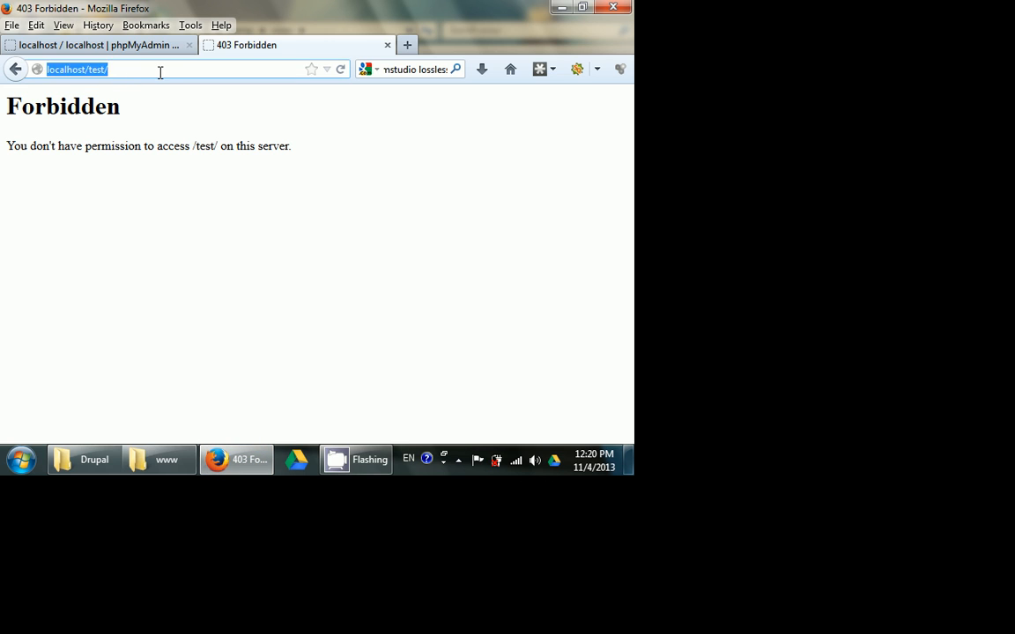
pyautogui.press('Return')
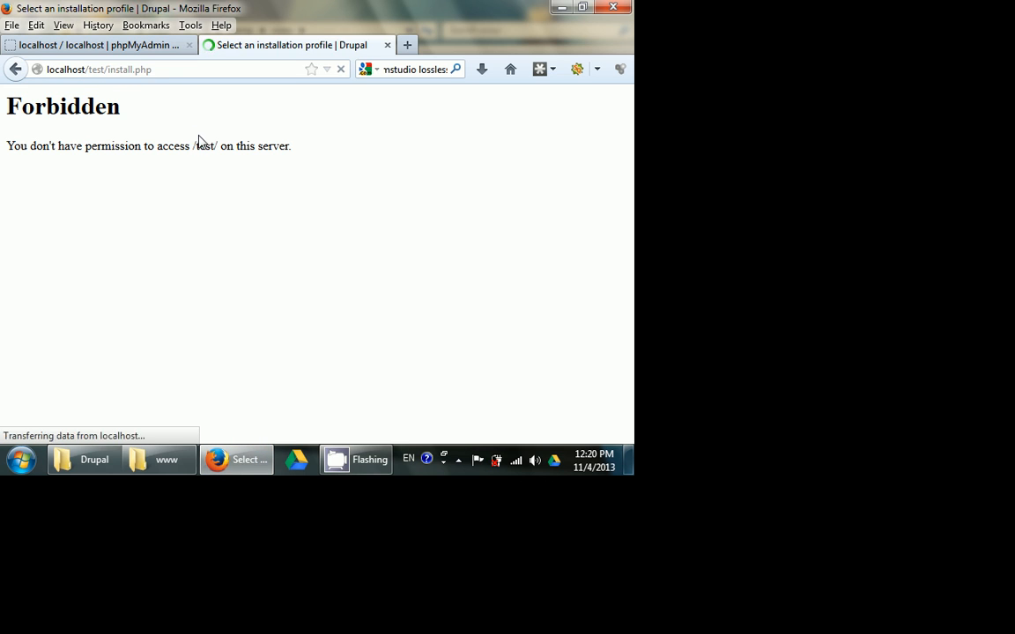
pyautogui.scroll(-1, 149, 295)
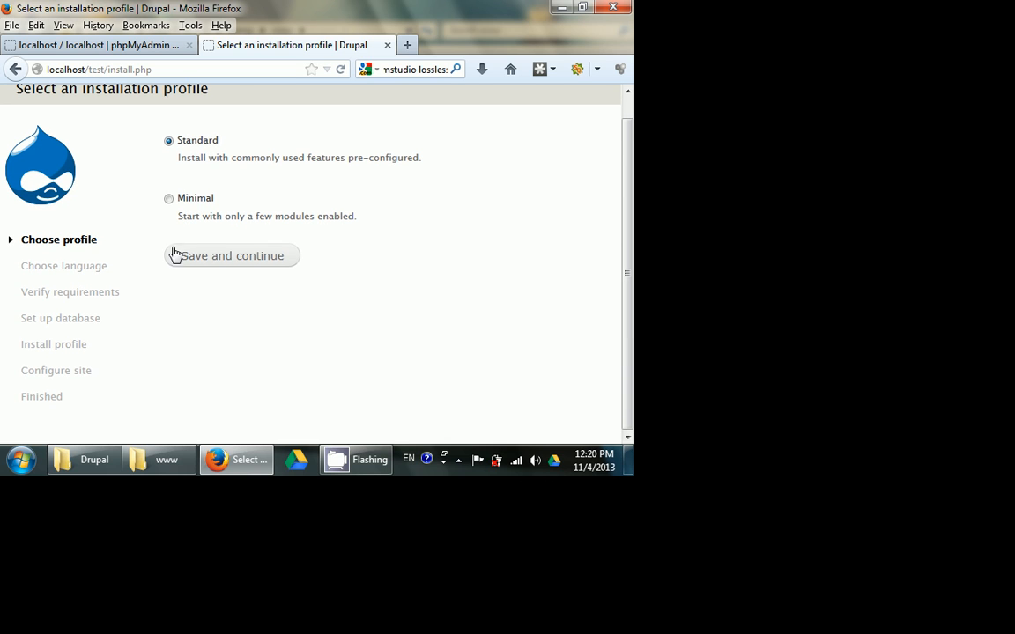
# - Continue the Drupal installation with the Standard profile and the built-in English language
pyautogui.click(216, 256)
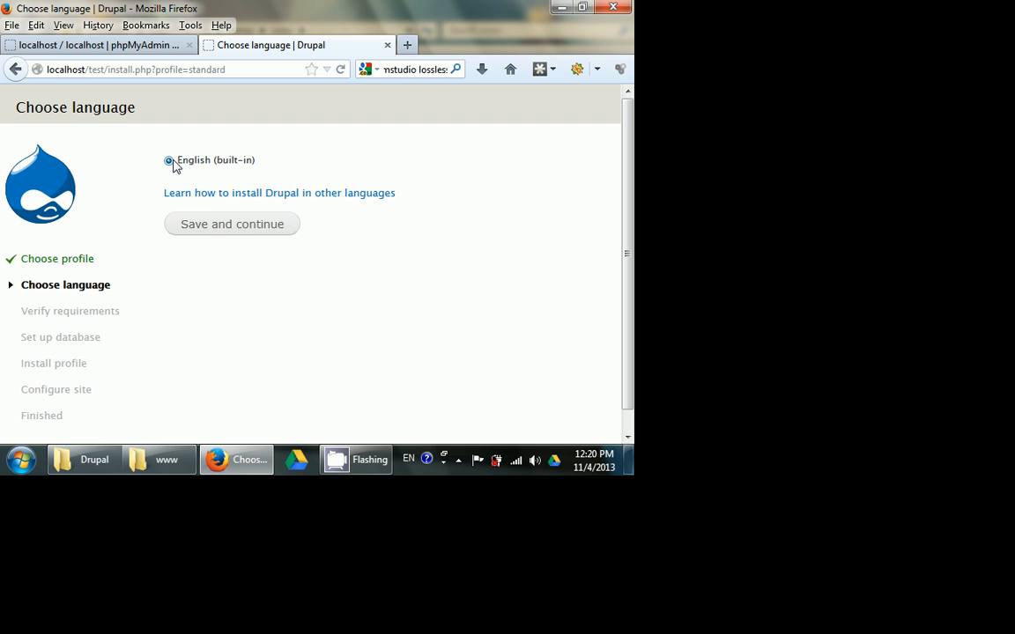
pyautogui.click(210, 235)
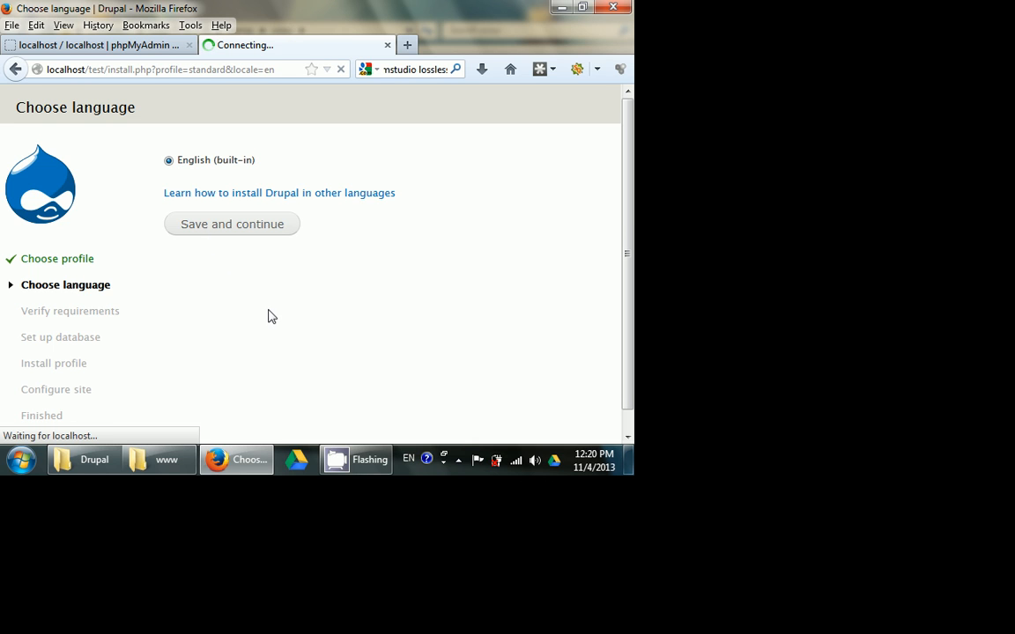
pyautogui.scroll(-2, 273, 264)
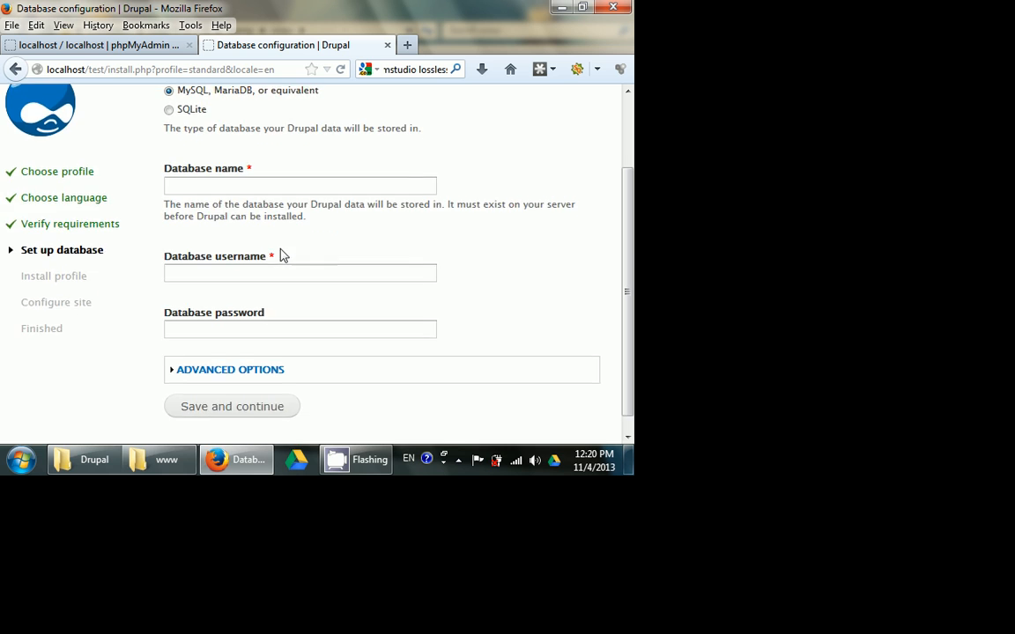
# - Check the name of the new database in phpMyAdmin and return to the Drupal database configuration
pyautogui.scroll(2, 273, 247)
pyautogui.click(102, 45)
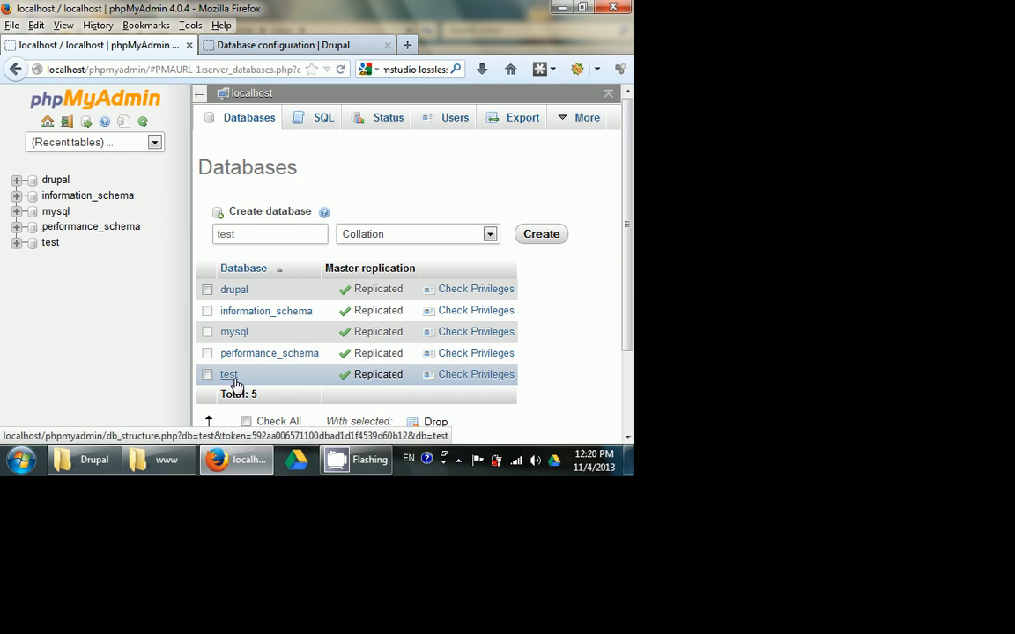
pyautogui.click(251, 45)
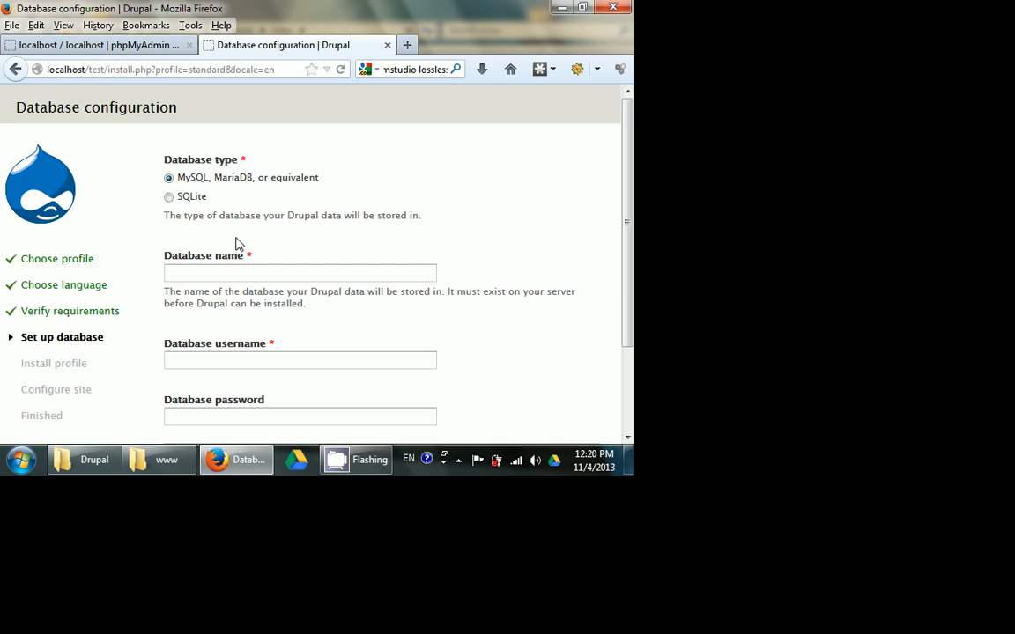
# - Set the database name to test and the database username to root, leave the password blank, and save the configuration
pyautogui.scroll(-2, 220, 148)
pyautogui.click(208, 184)
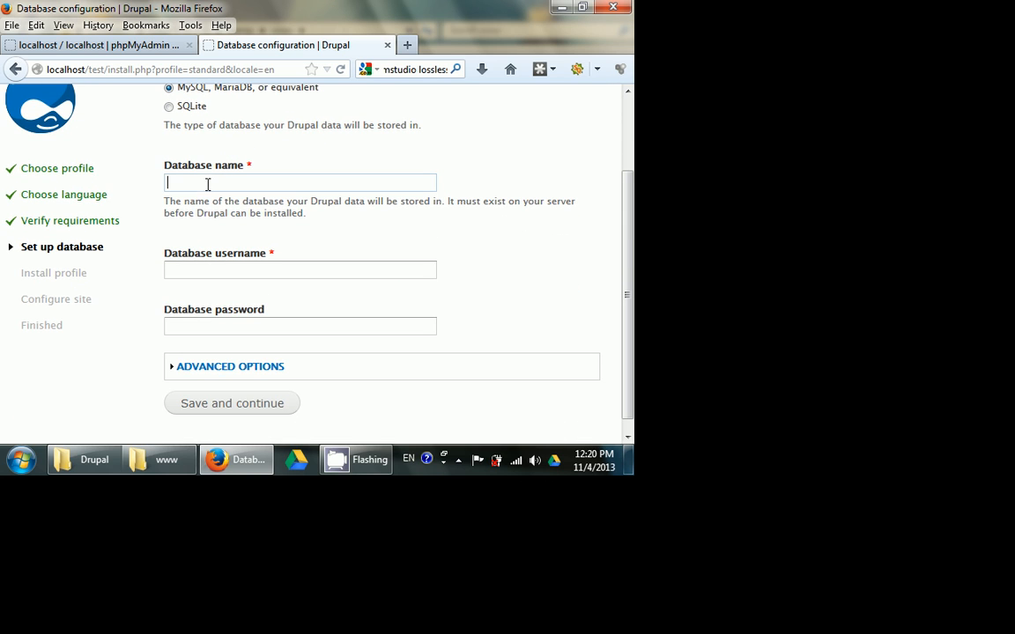
pyautogui.write('test')
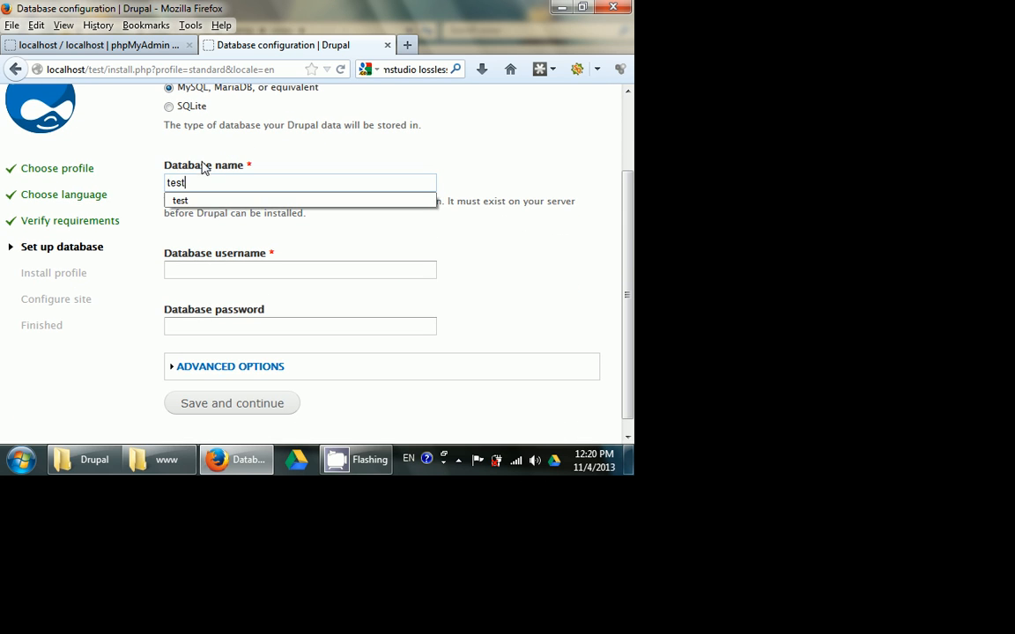
pyautogui.click(201, 271)
pyautogui.write('root')
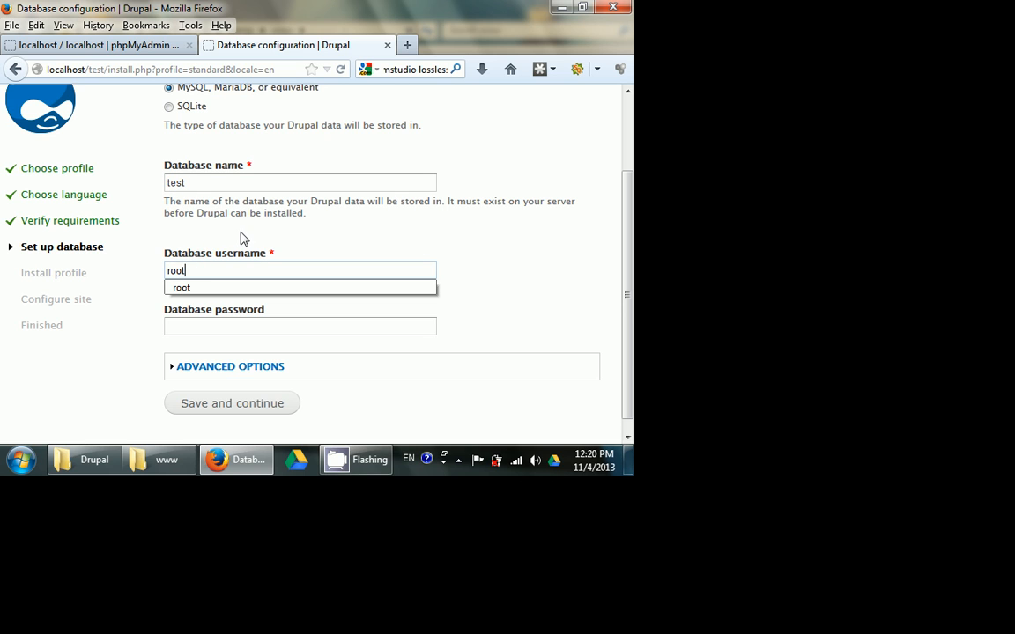
pyautogui.click(243, 229)
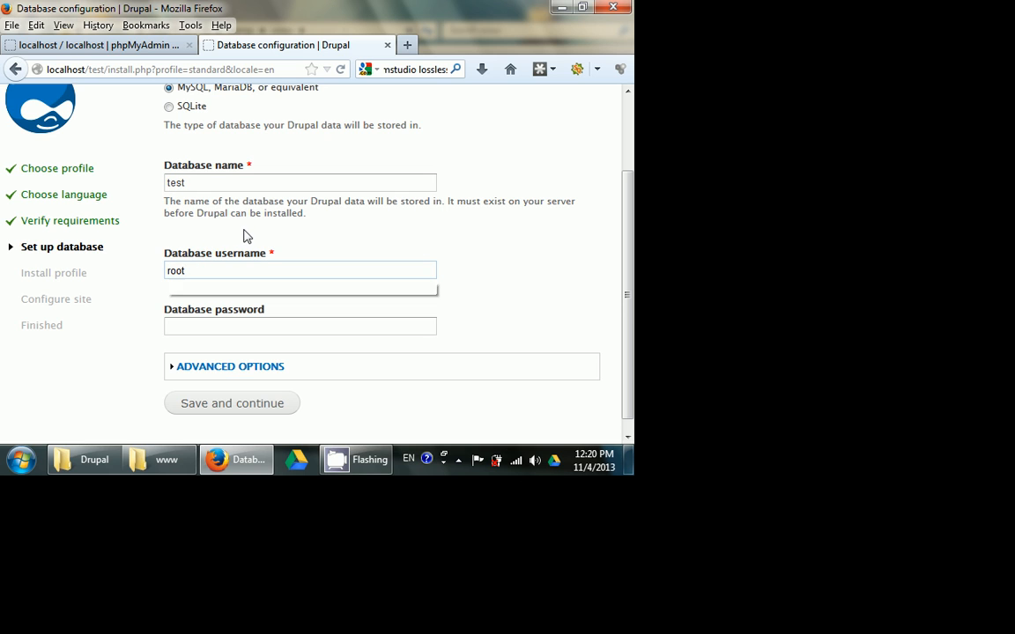
pyautogui.scroll(-1, 304, 246)
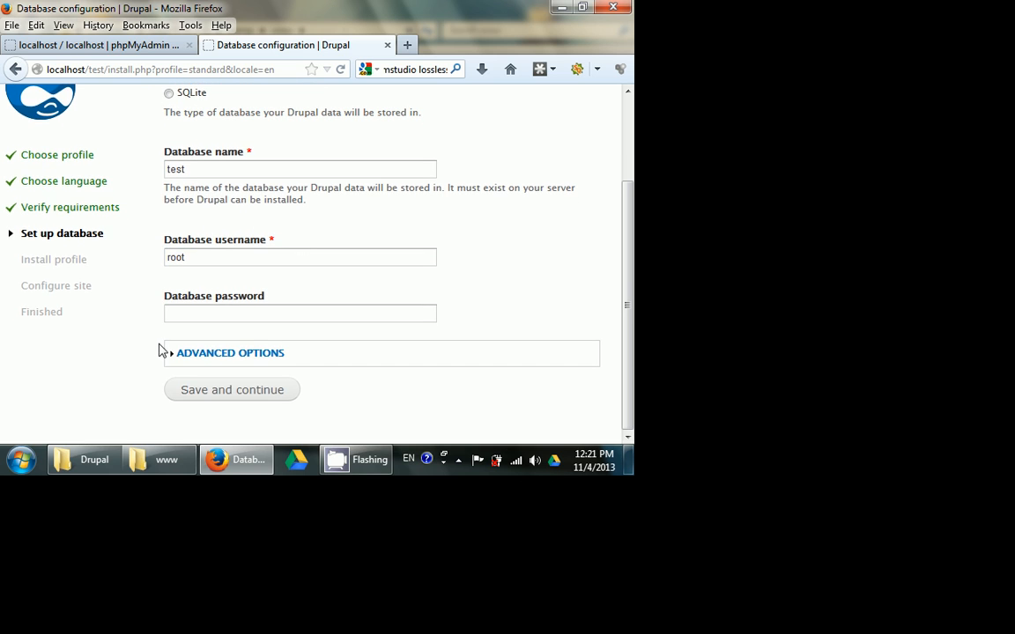
pyautogui.click(190, 310)
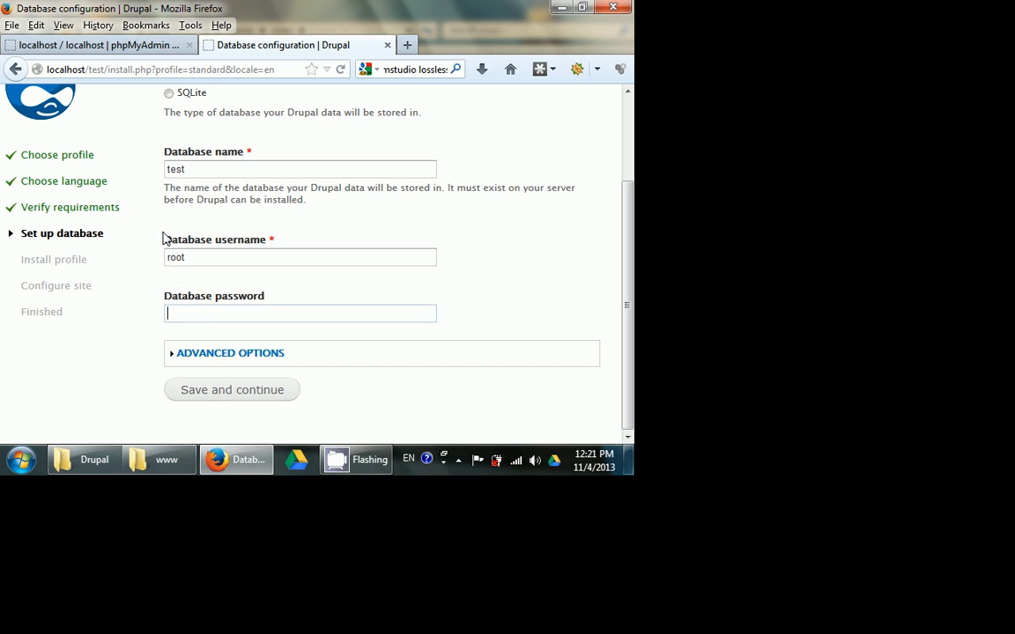
pyautogui.click(203, 391)
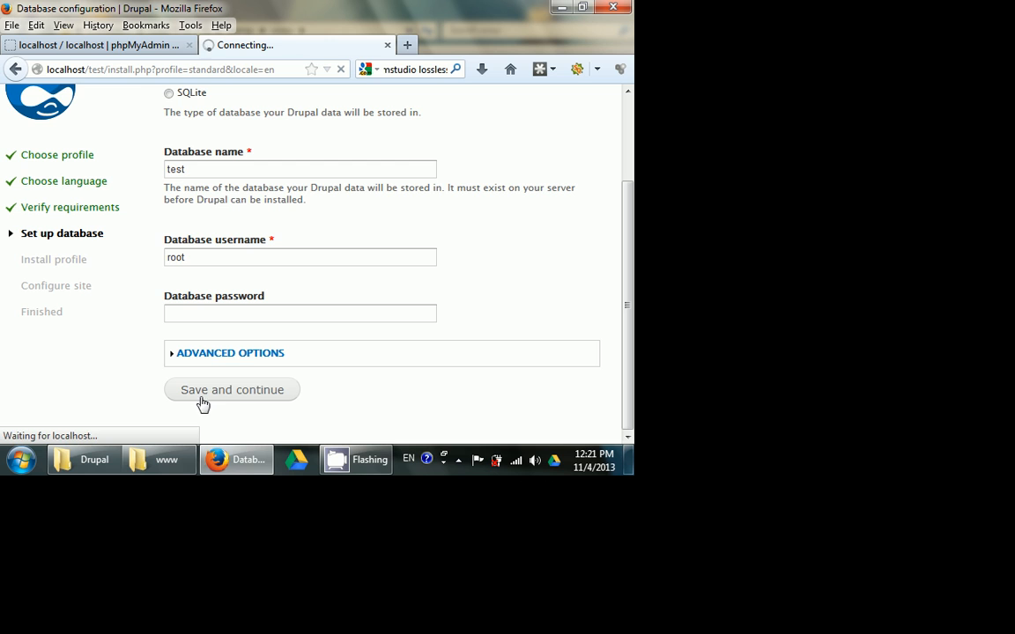
pyautogui.scroll(2, 181, 223)
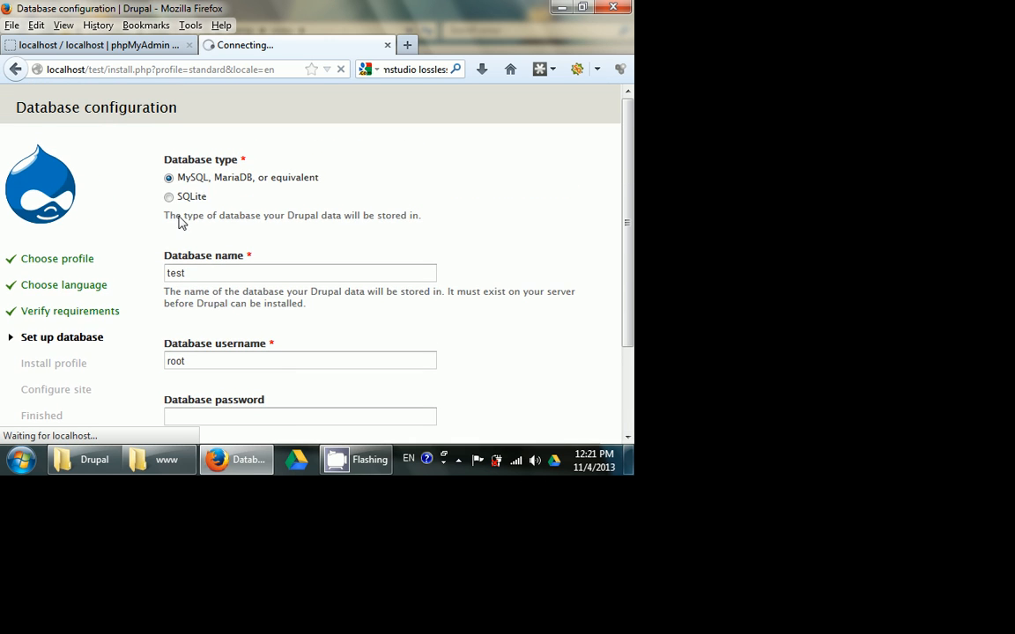
pyautogui.scroll(-2, 212, 185)
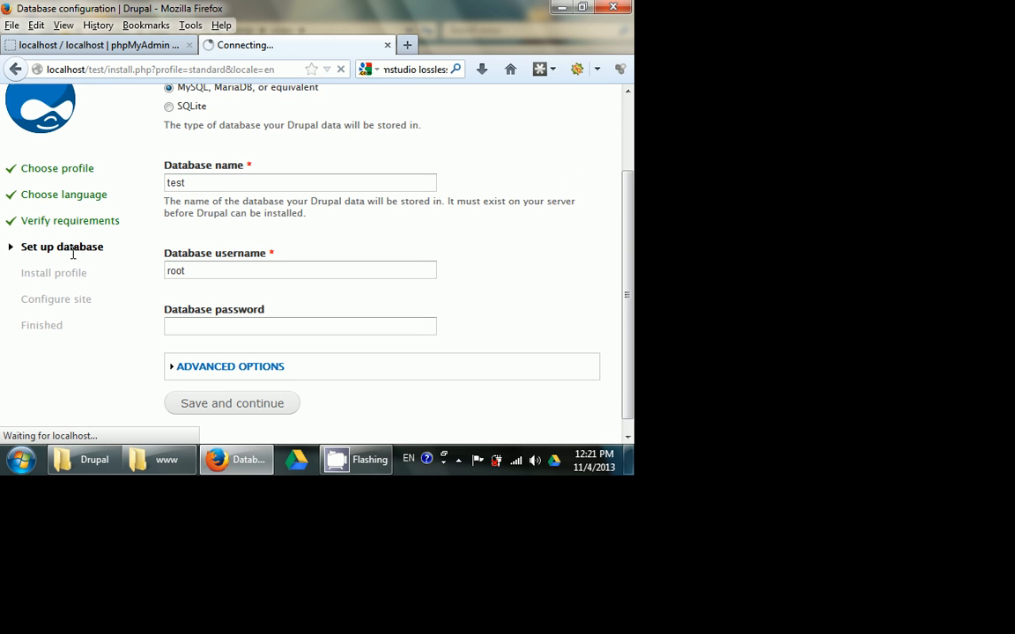
pyautogui.click(350, 473)
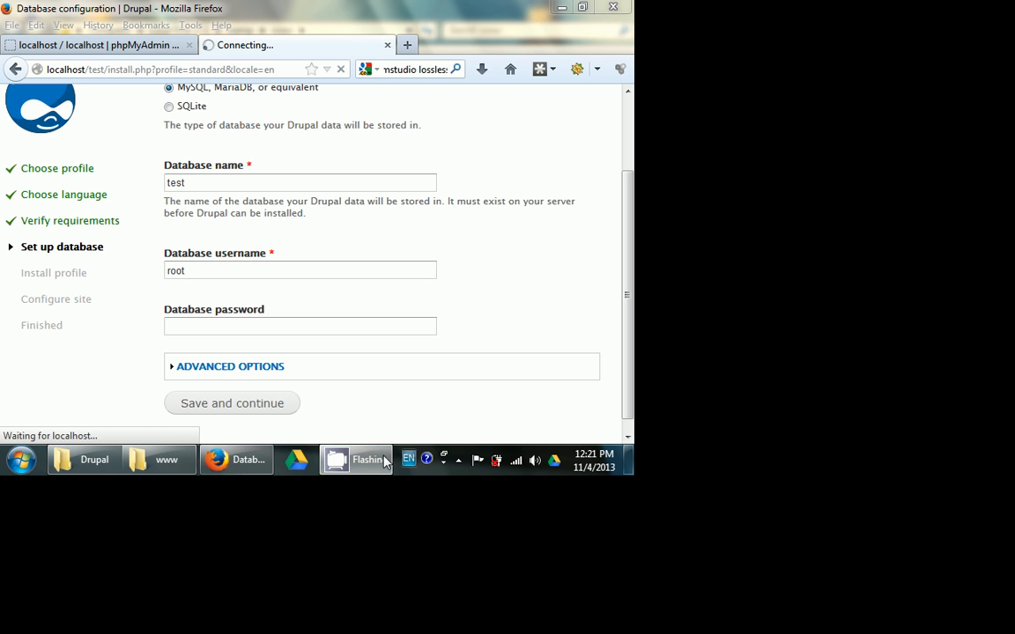
pyautogui.click(458, 460)
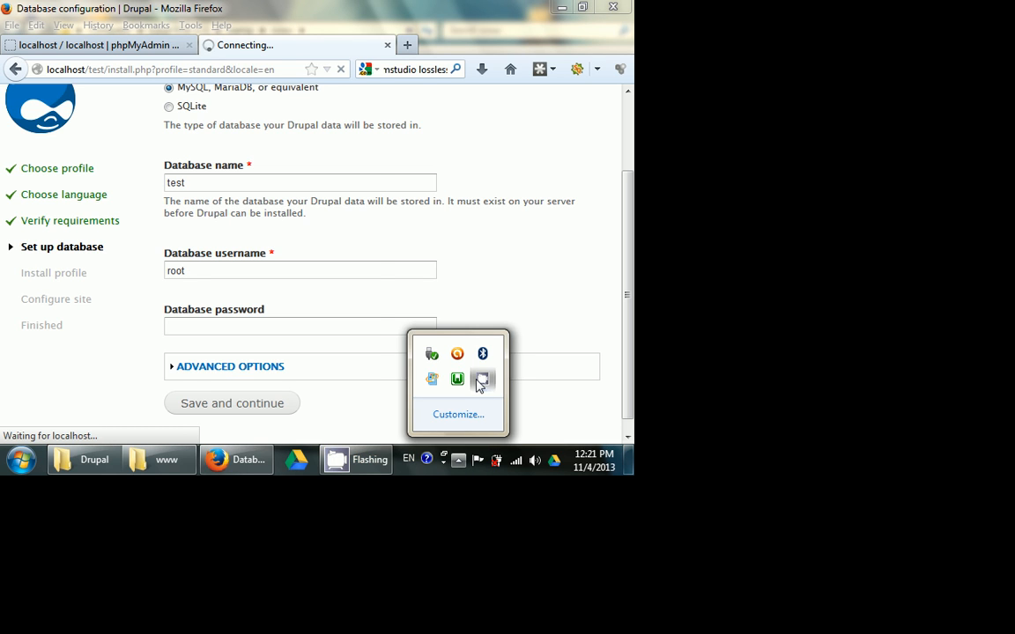
pyautogui.click(481, 380)
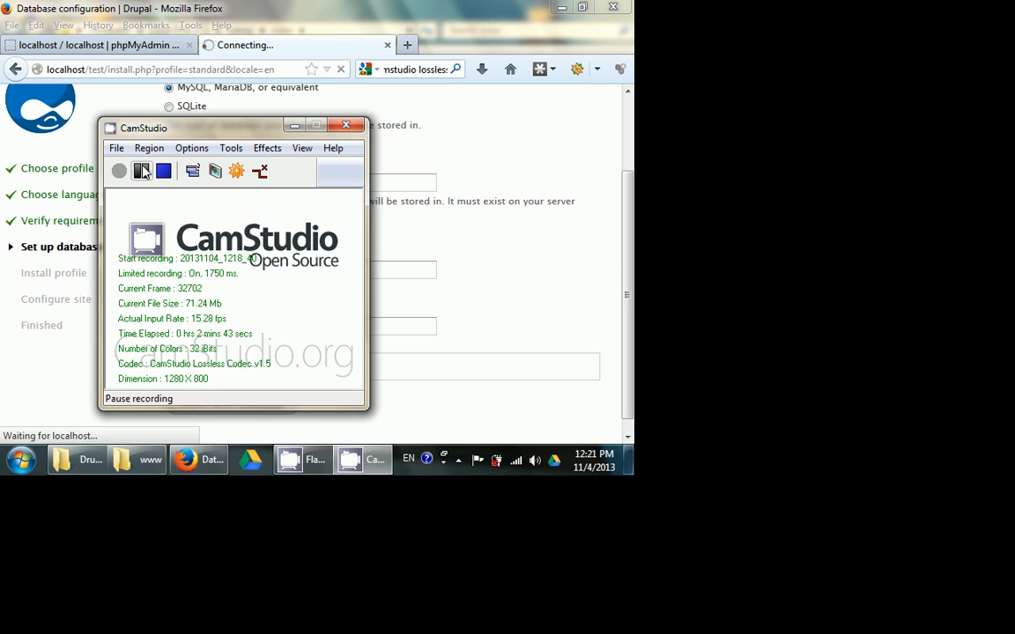
pyautogui.click(143, 171)
pyautogui.click(119, 172)
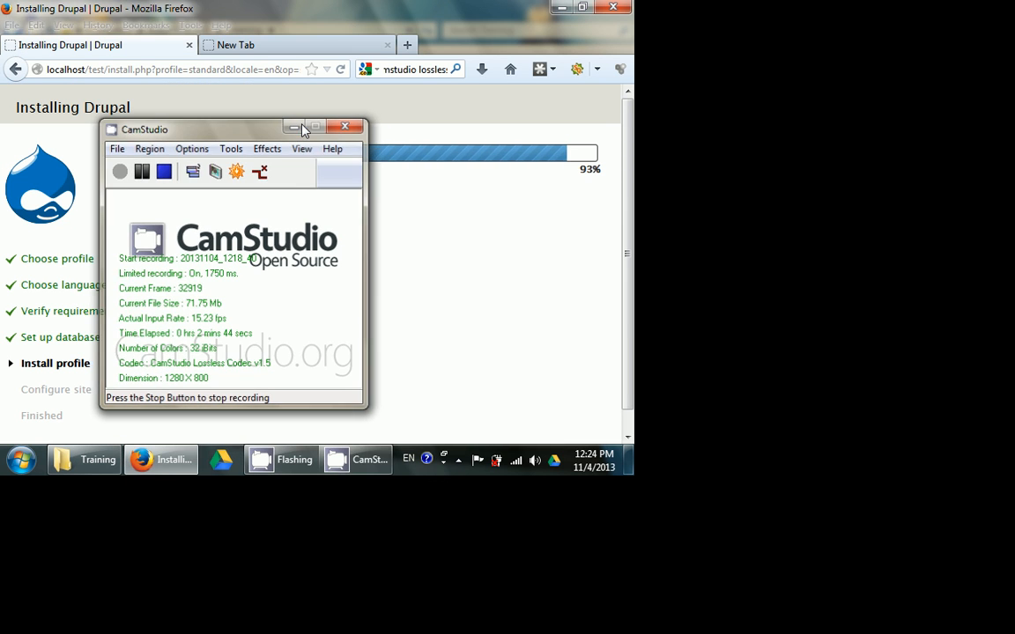
pyautogui.click(294, 125)
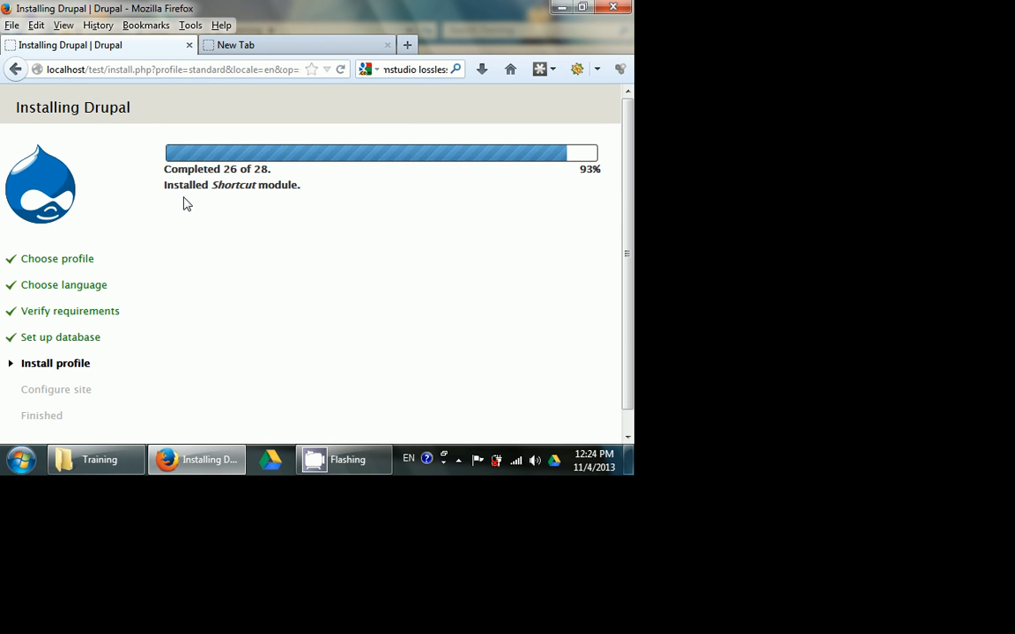
pyautogui.scroll(-1, 186, 204)
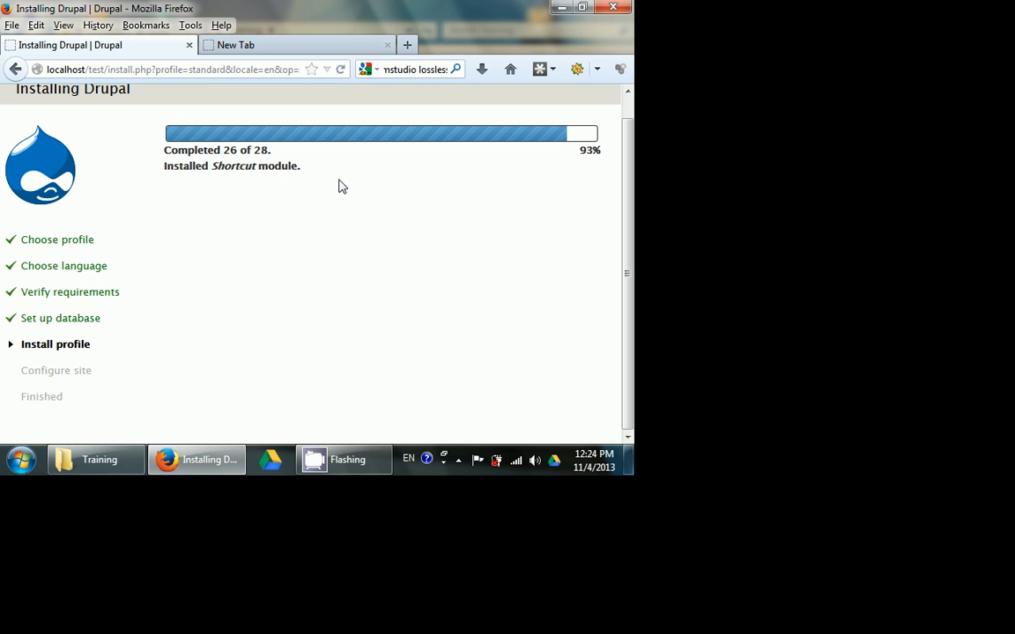
pyautogui.scroll(1, 315, 192)
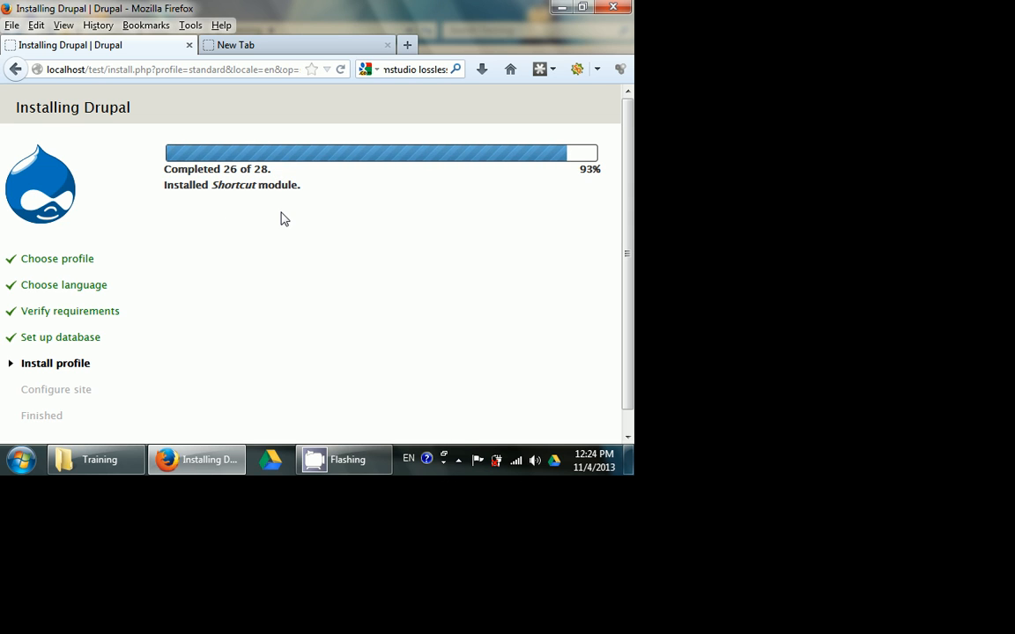
# - Open WampServer's php.ini file from its PHP options to view it, and close the file without editing
pyautogui.click(458, 459)
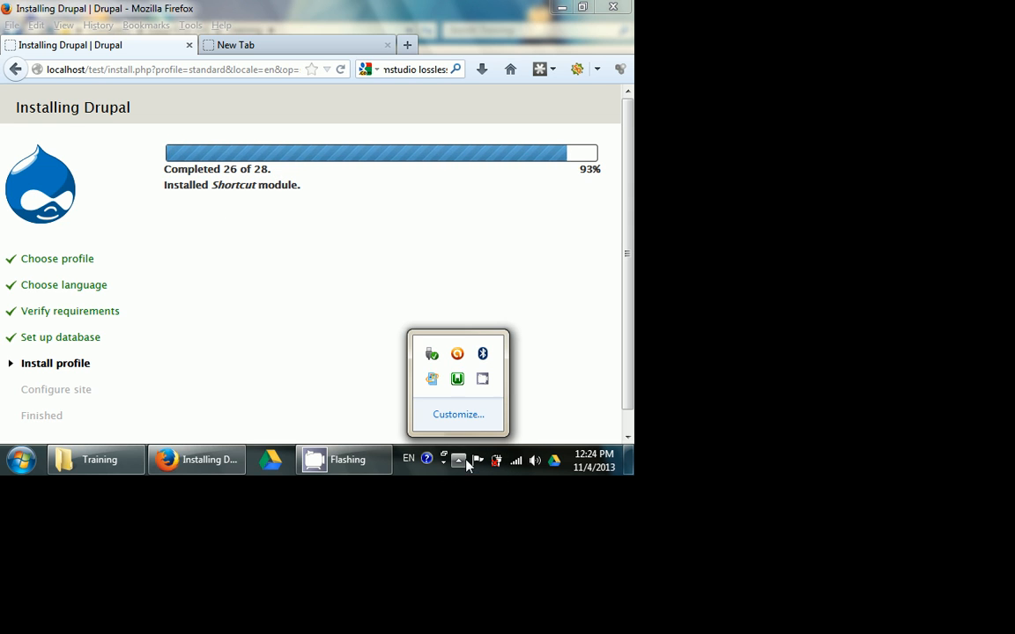
pyautogui.click(453, 384)
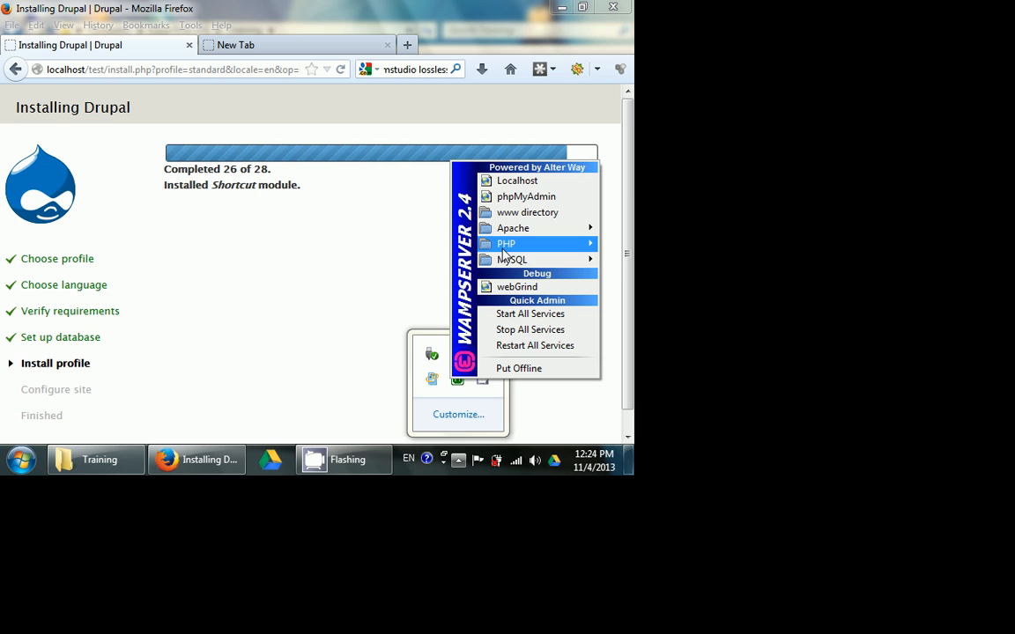
pyautogui.moveTo(505, 250)
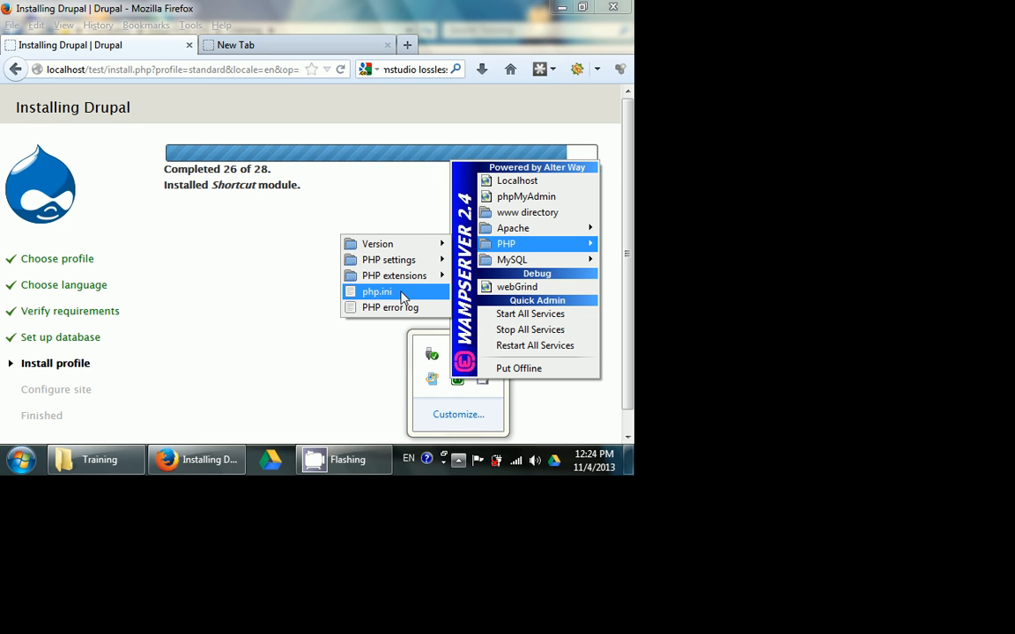
pyautogui.click(401, 296)
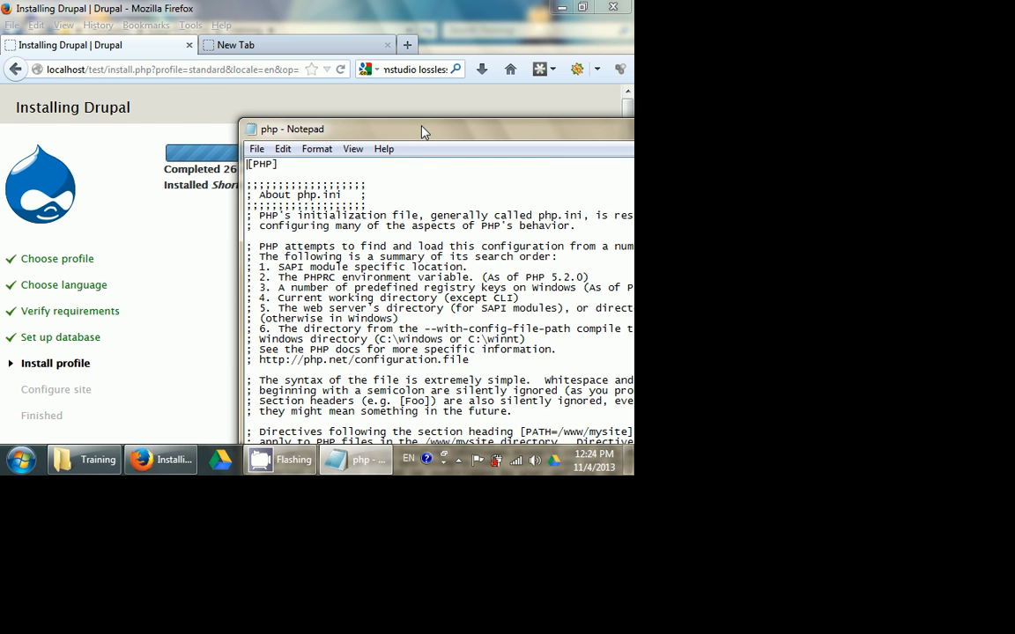
pyautogui.doubleClick(379, 129)
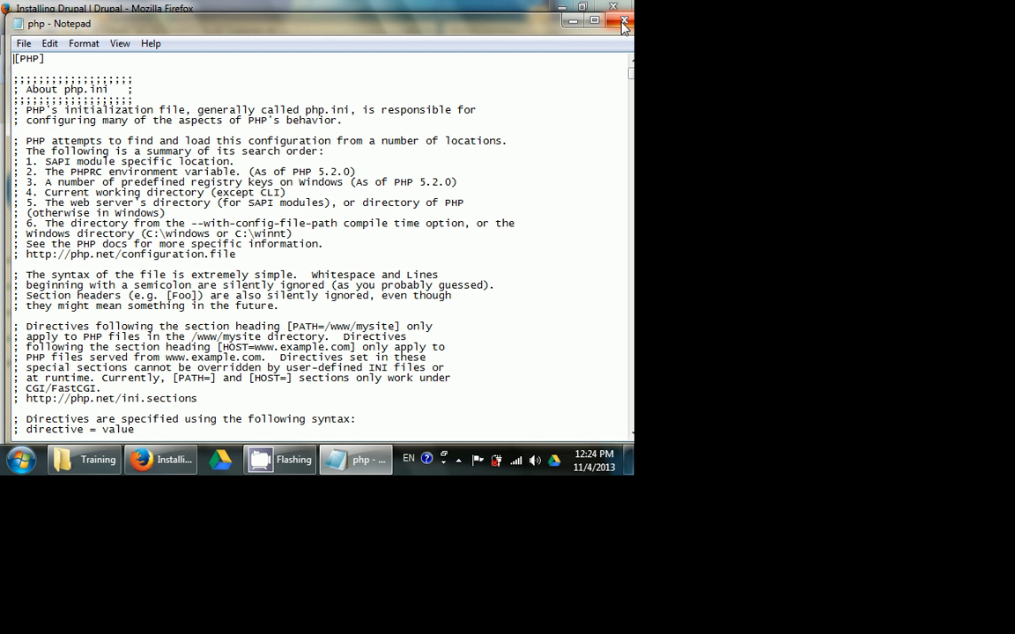
pyautogui.click(622, 22)
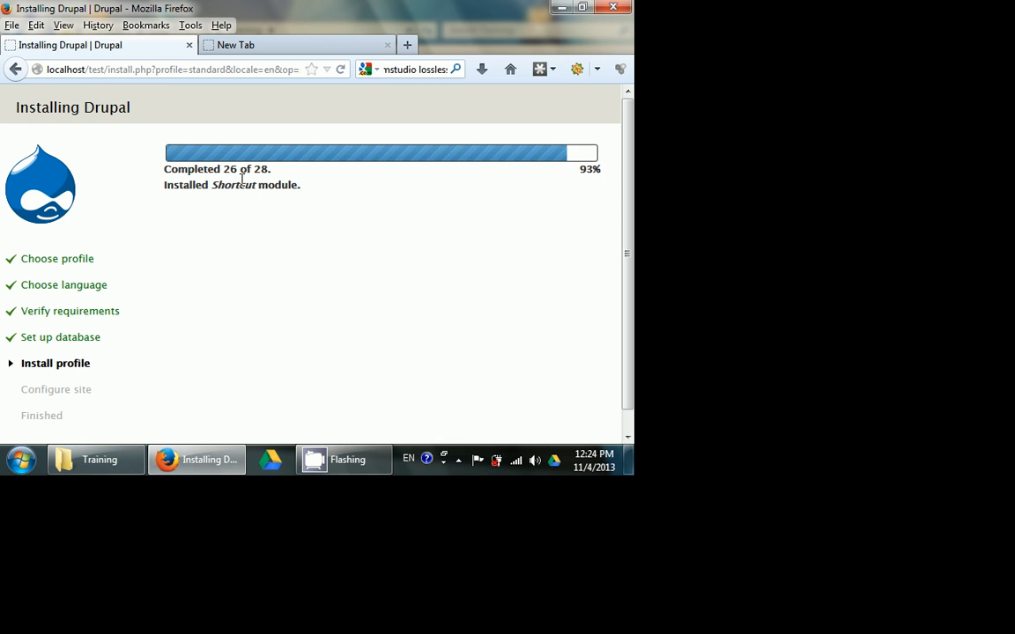
pyautogui.click(388, 459)
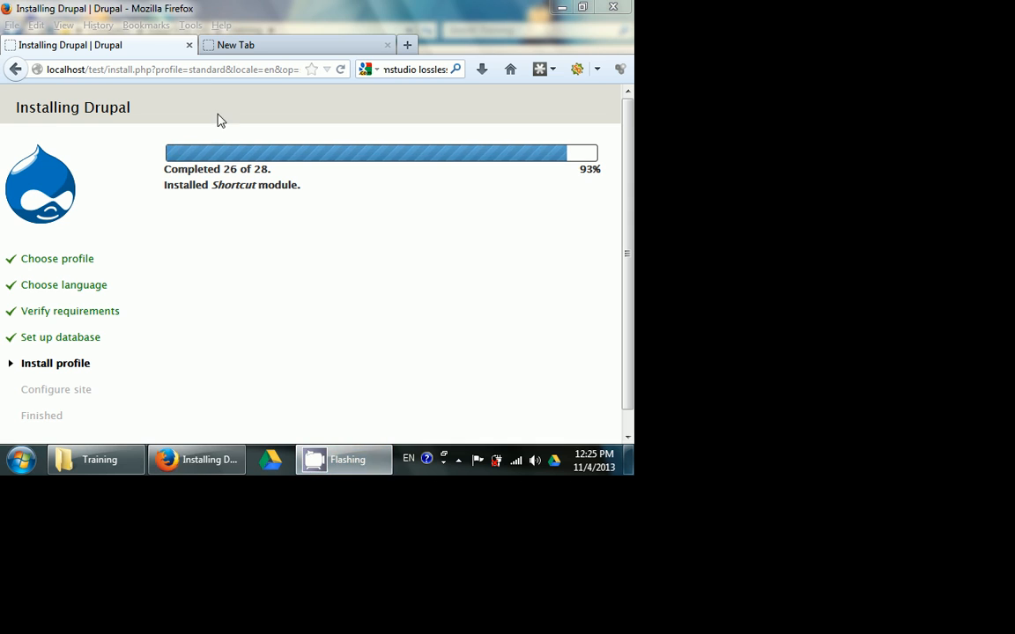
pyautogui.click(458, 459)
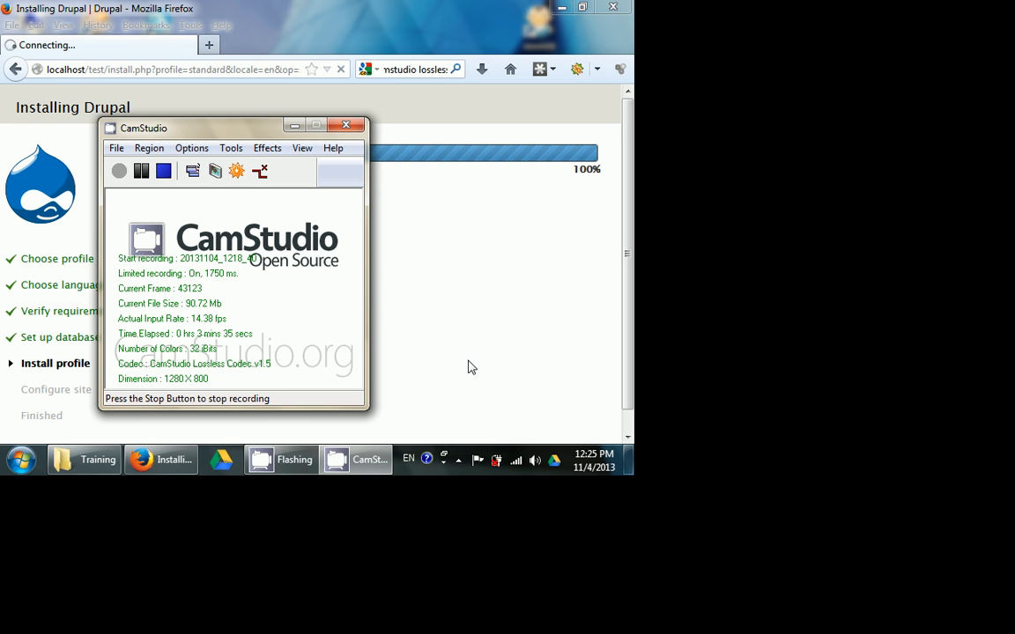
pyautogui.click(466, 235)
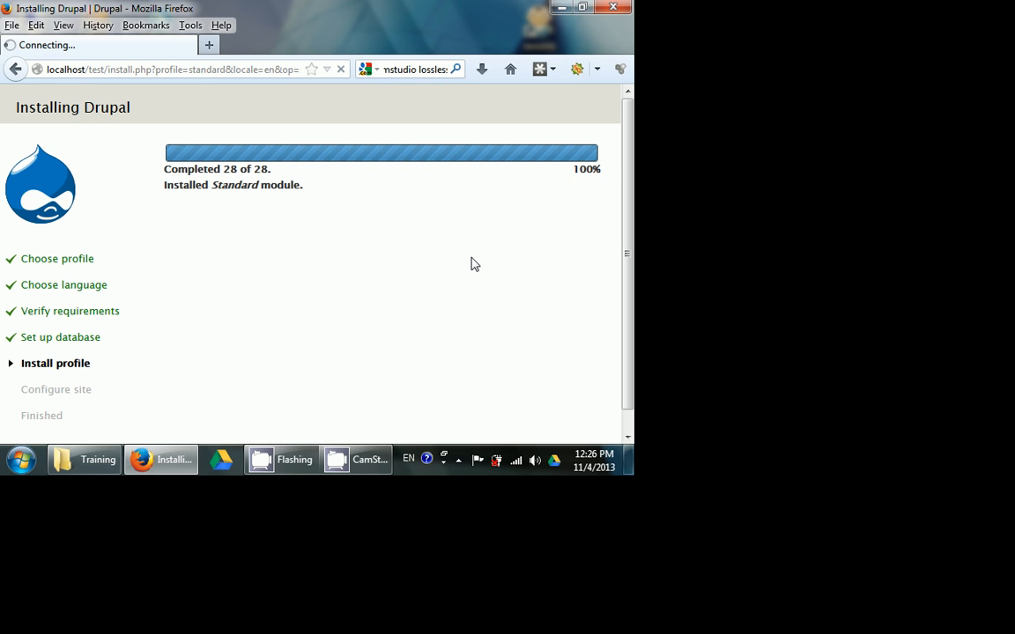
pyautogui.scroll(-1, 473, 264)
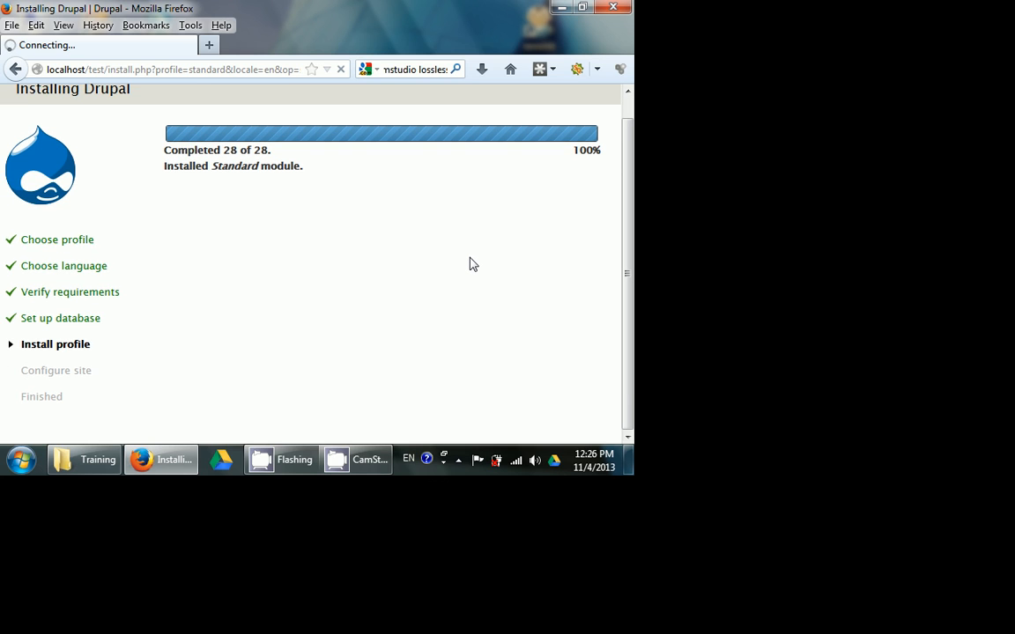
pyautogui.moveTo(200, 153); pyautogui.dragTo(246, 166)
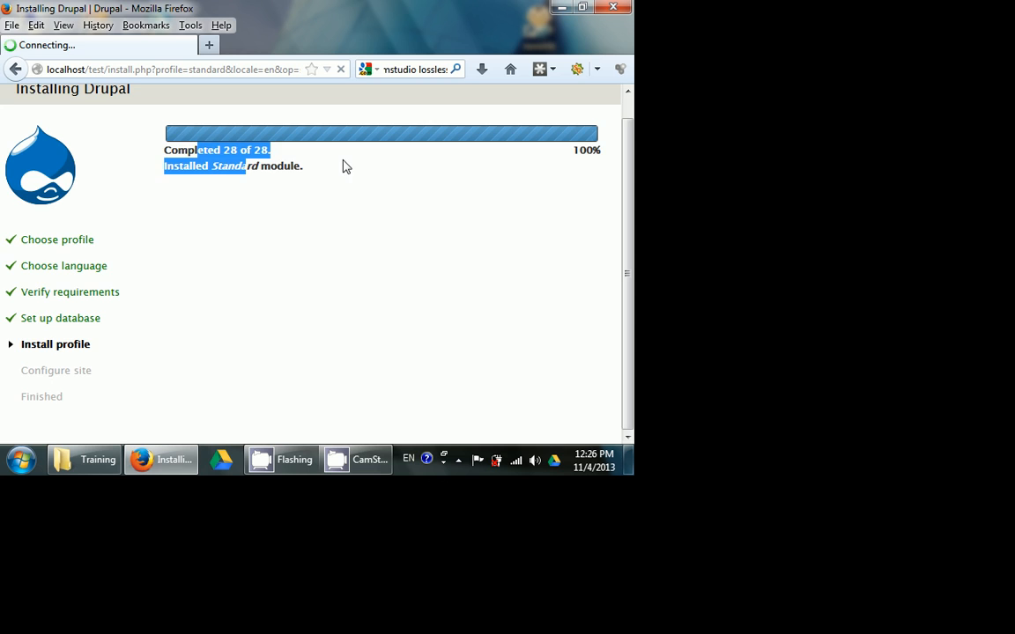
pyautogui.scroll(1, 344, 165)
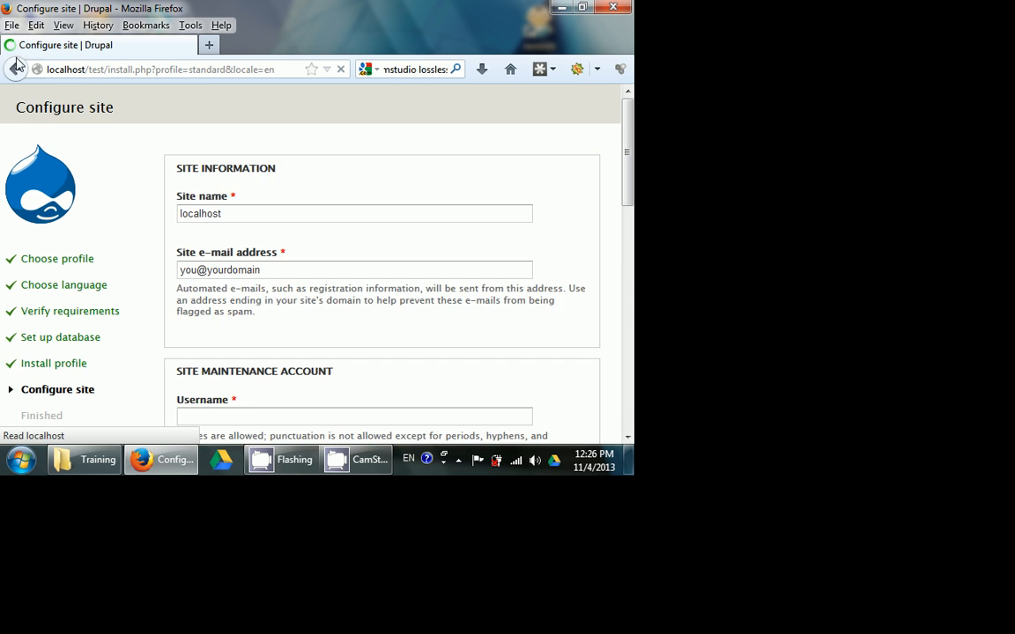
# - Set the site name to Local Drupal Installation in the site information
pyautogui.scroll(-2, 173, 176)
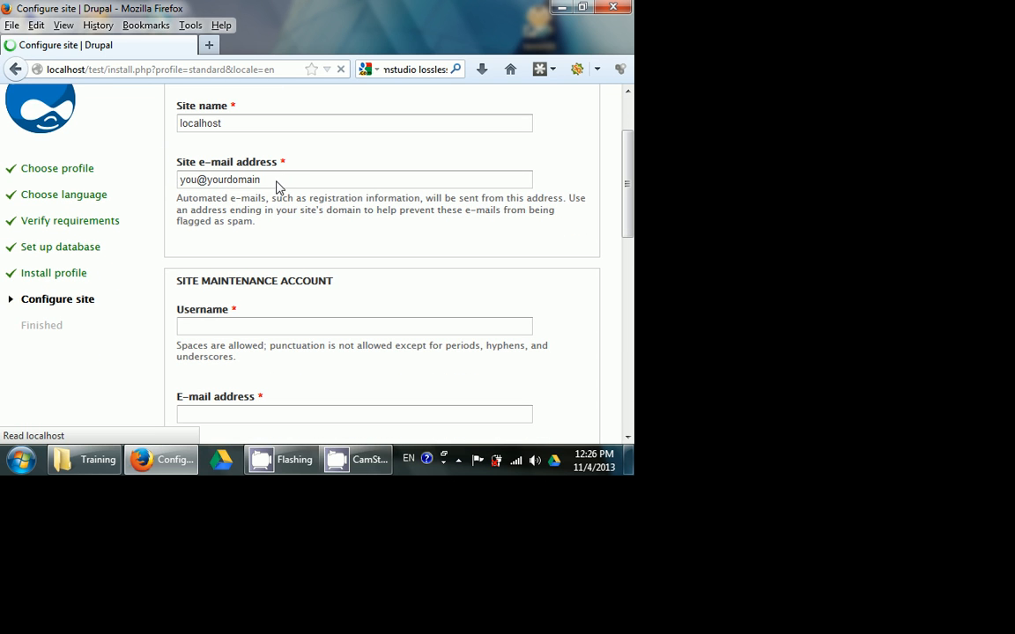
pyautogui.scroll(2, 235, 197)
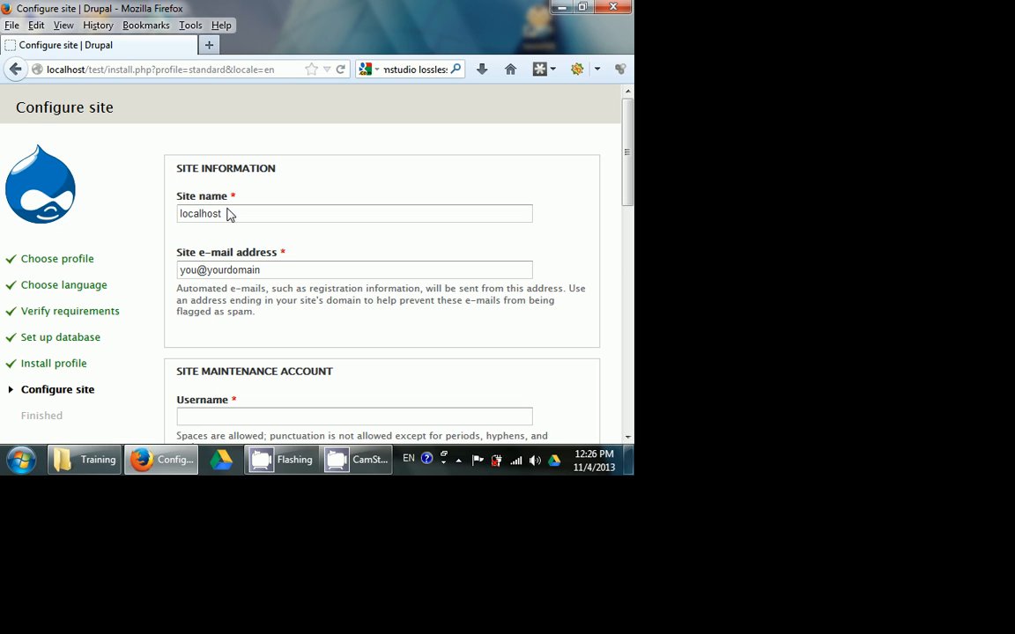
pyautogui.moveTo(228, 214); pyautogui.dragTo(143, 206)
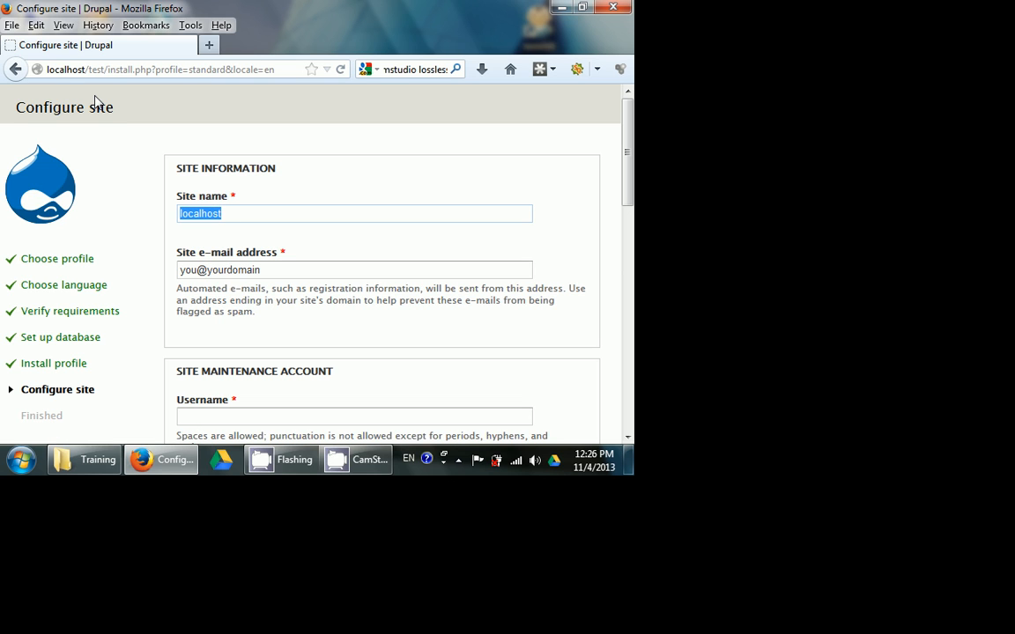
pyautogui.write('Dr')
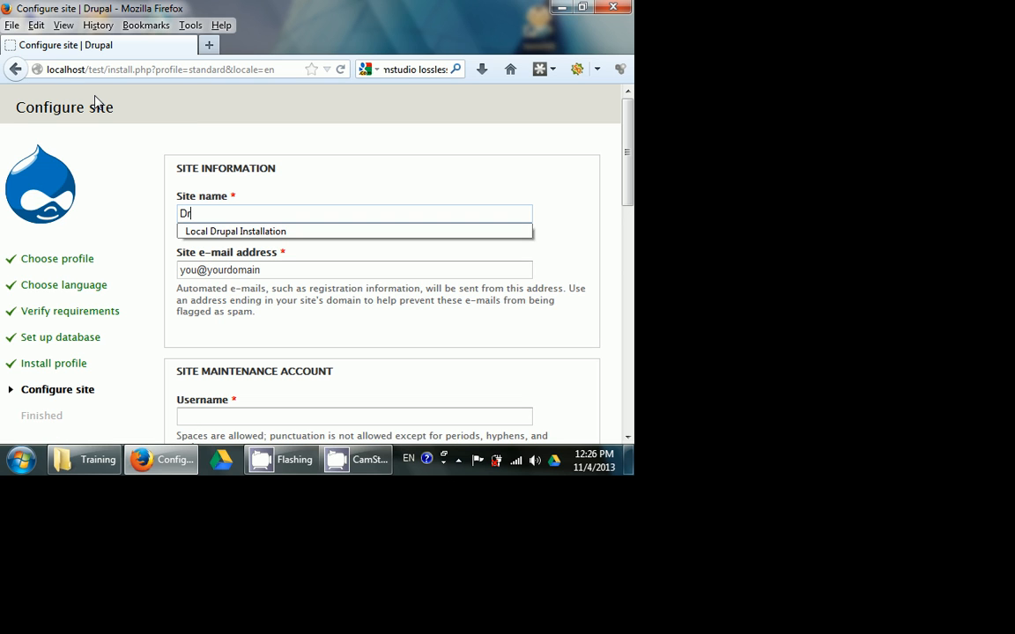
pyautogui.click(245, 230)
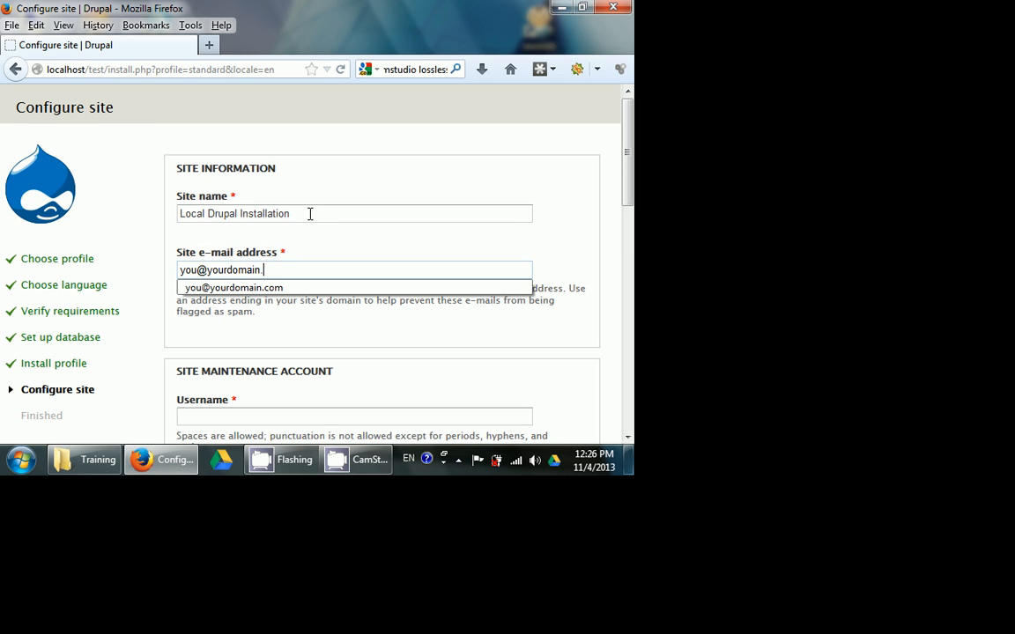
# - Complete the site e-mail address and copy it into the site maintenance account's e-mail address
pyautogui.hotkey('ctrl', 'a')
pyautogui.hotkey('ctrl', 'c')
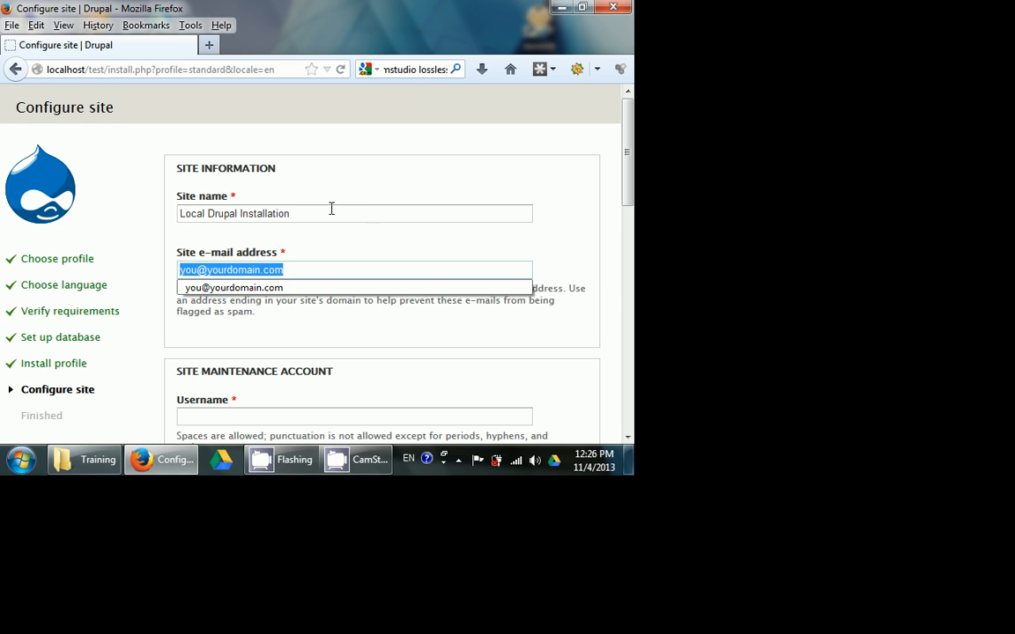
pyautogui.scroll(-5, 335, 216)
pyautogui.click(260, 233)
pyautogui.hotkey('ctrl', 'v')
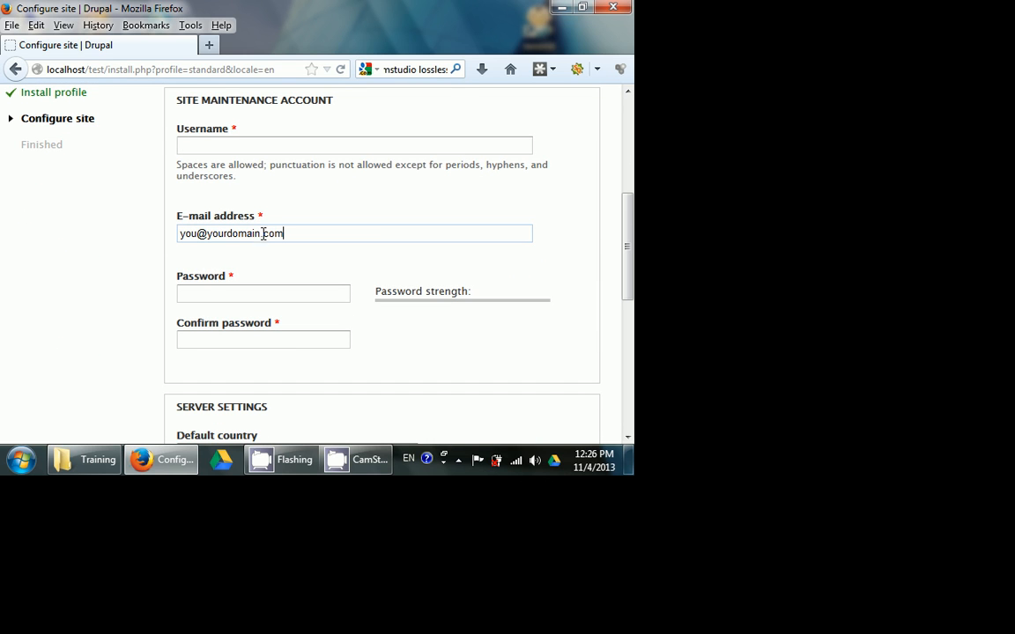
pyautogui.hotkey('ctrl', 'v')
pyautogui.hotkey('ctrl', 'a')
pyautogui.hotkey('ctrl', 'v')
# - Set the site maintenance account's username to admin
pyautogui.click(243, 146)
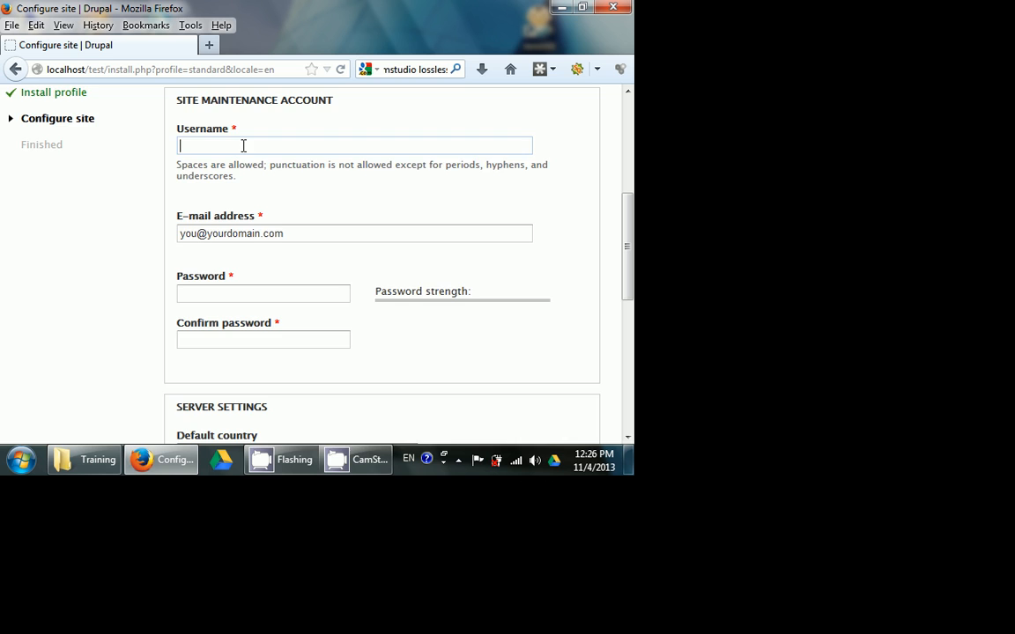
pyautogui.scroll(4, 249, 147)
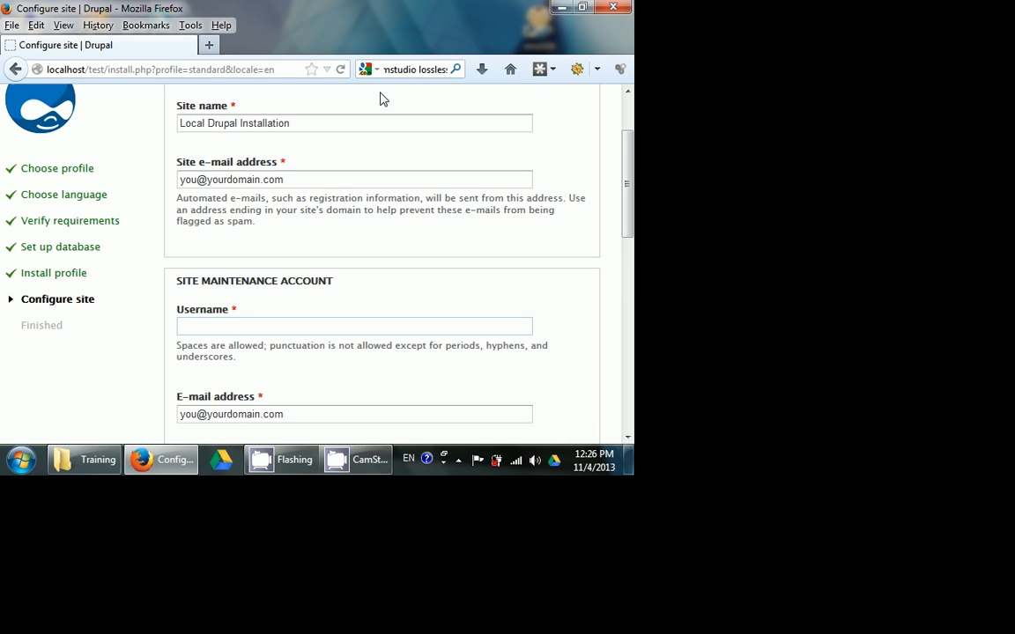
pyautogui.write('admi')
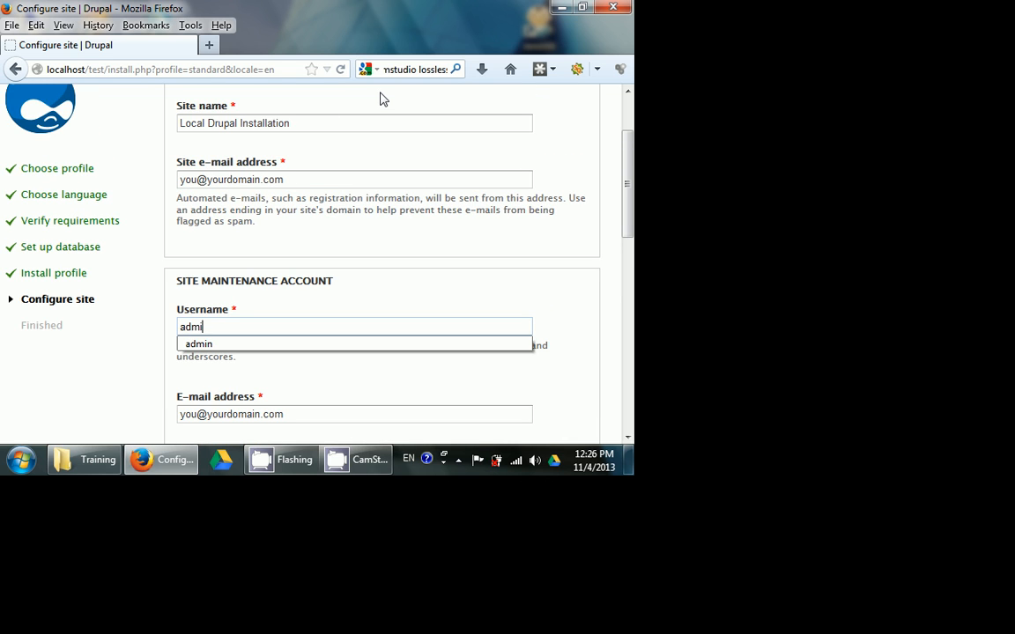
pyautogui.write('n')
# - Enter the site maintenance account's password and repeat it in the password confirmation
pyautogui.press('Tab')
pyautogui.press('Tab')
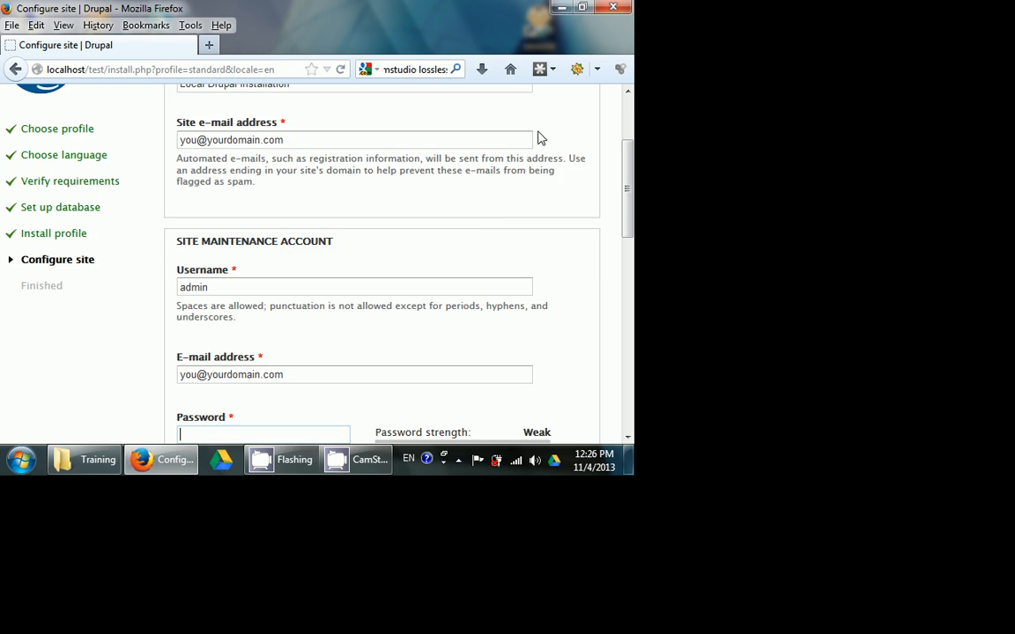
pyautogui.scroll(-2, 521, 230)
pyautogui.scroll(-2, 522, 230)
pyautogui.write('Ad')
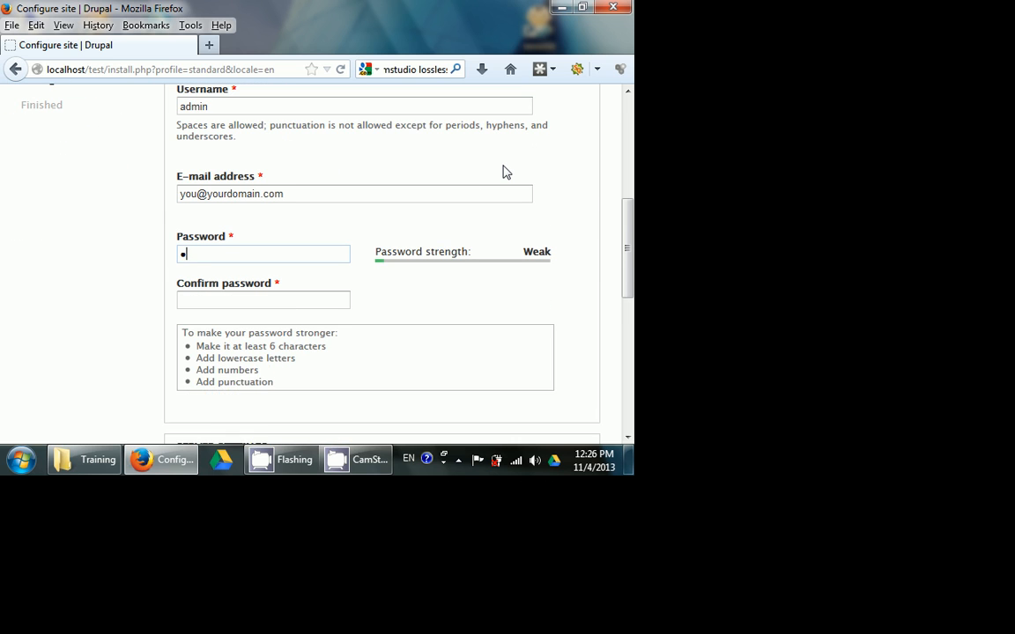
pyautogui.write('min123')
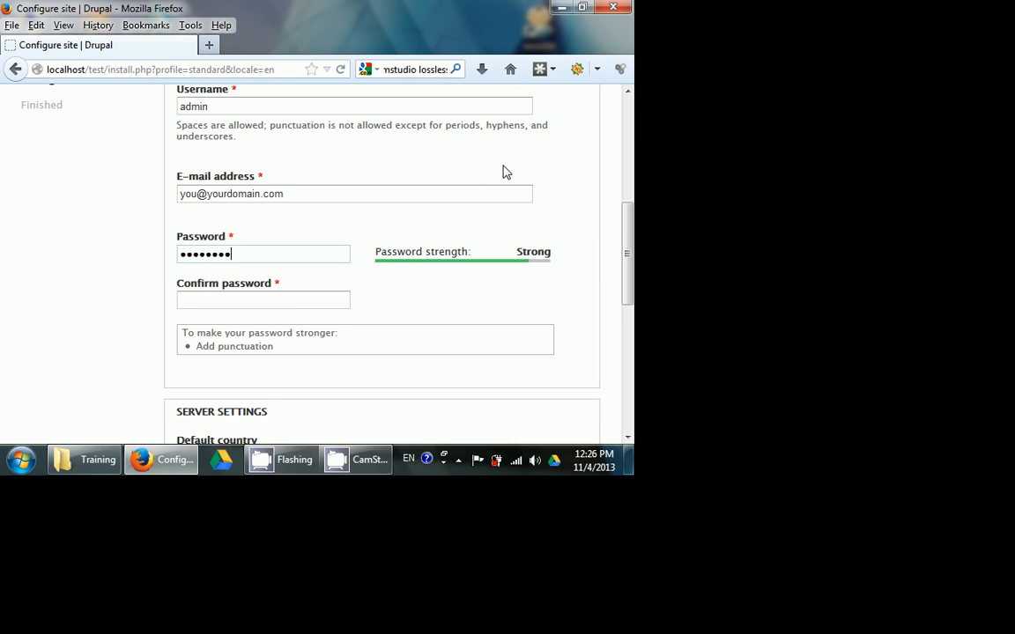
pyautogui.press('Tab')
pyautogui.write('Ad')
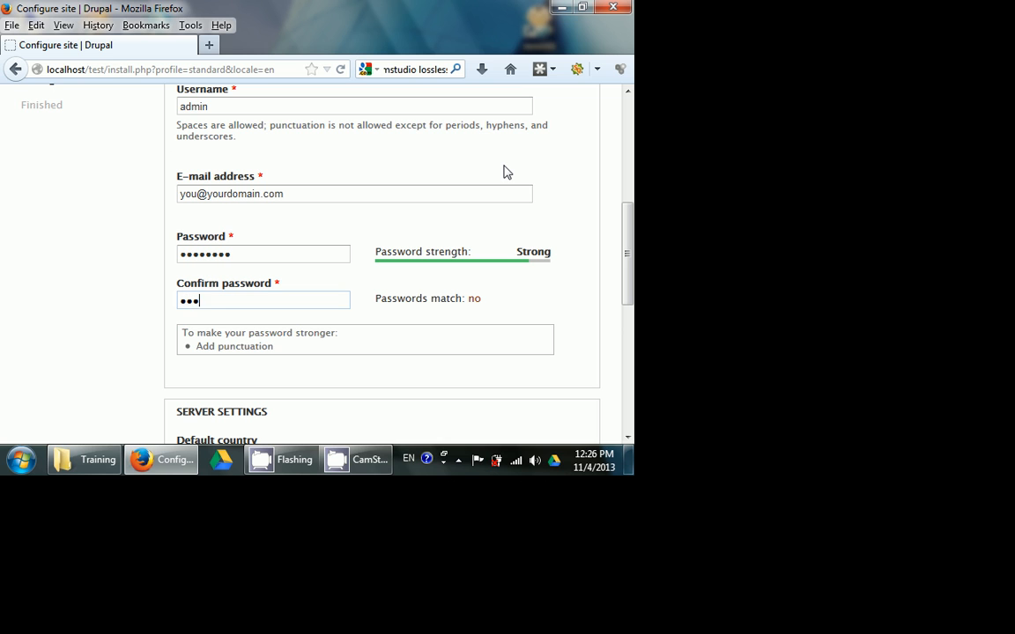
pyautogui.write('min123')
# - Set the site's default country to United States in the server settings
pyautogui.scroll(-3, 430, 244)
pyautogui.scroll(-2, 378, 238)
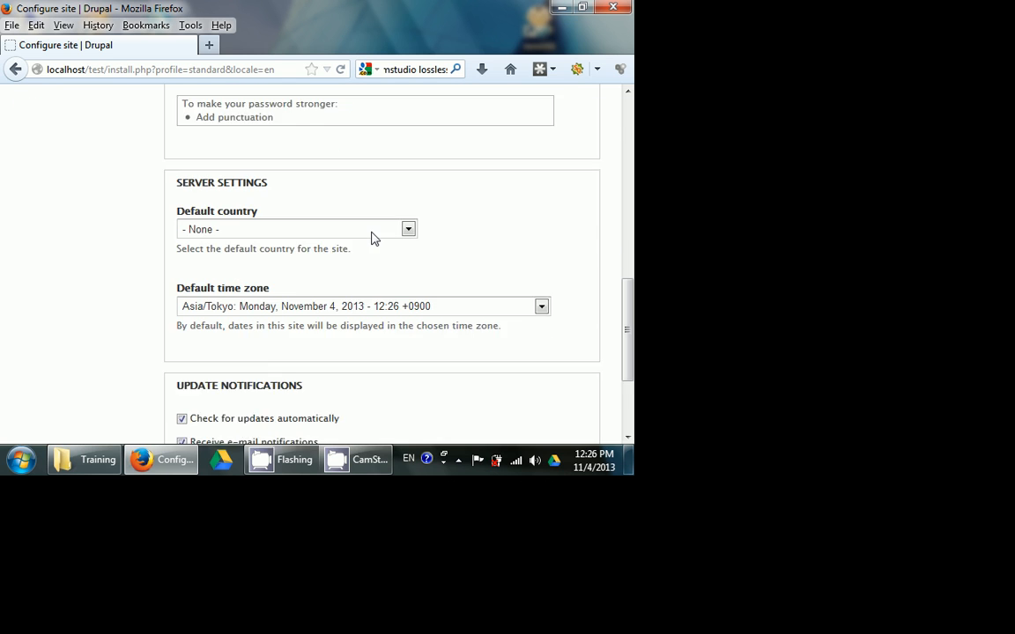
pyautogui.click(314, 187)
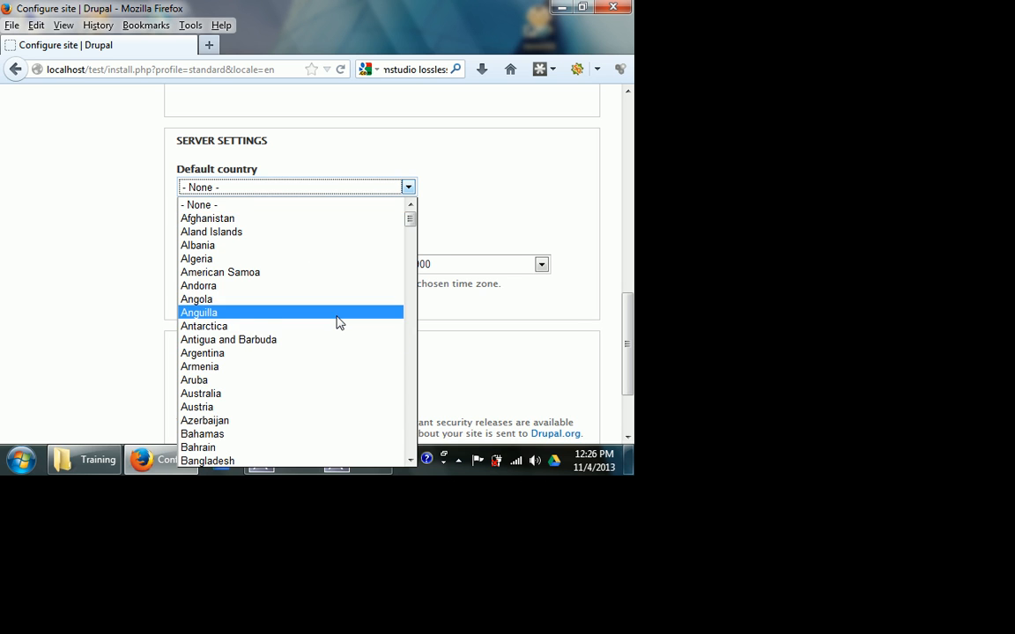
pyautogui.write('un')
pyautogui.scroll(-1, 335, 322)
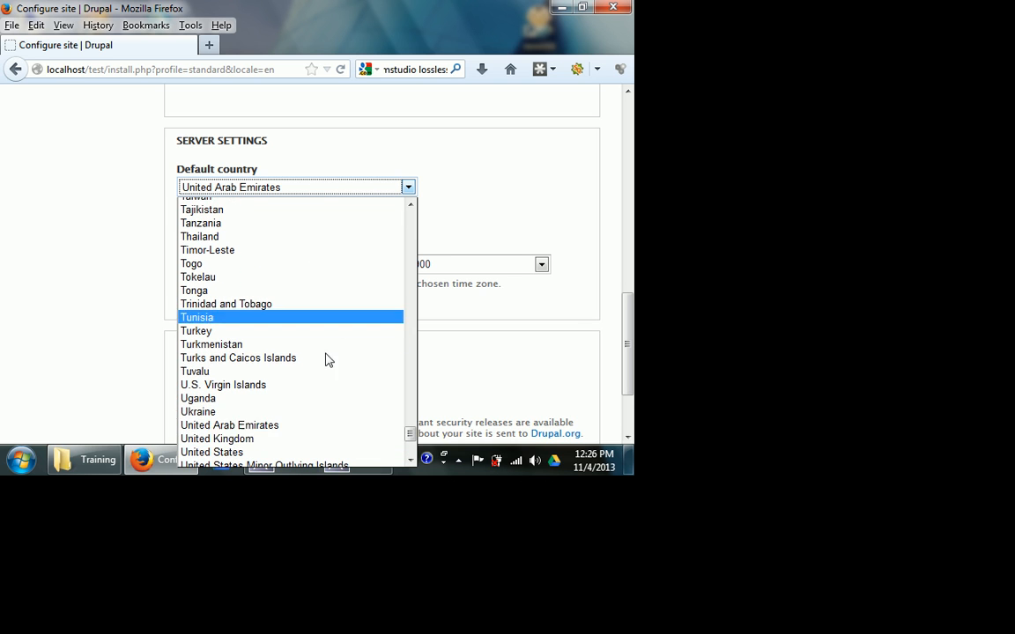
pyautogui.click(254, 451)
# - Turn off e-mail notifications for updates, keep the automatic update check, and save the site configuration
pyautogui.scroll(-2, 132, 264)
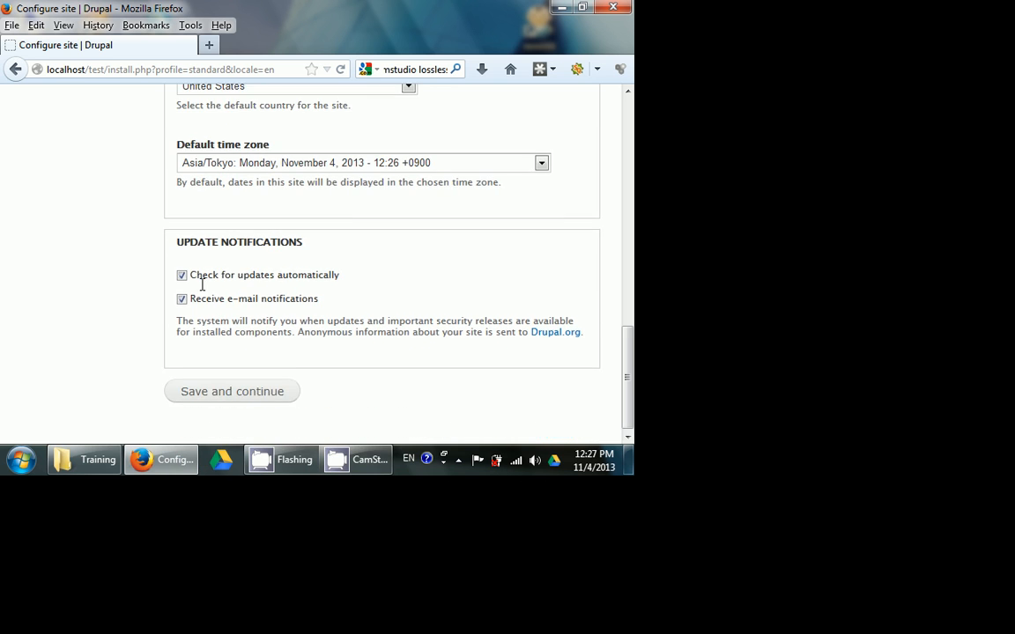
pyautogui.click(181, 297)
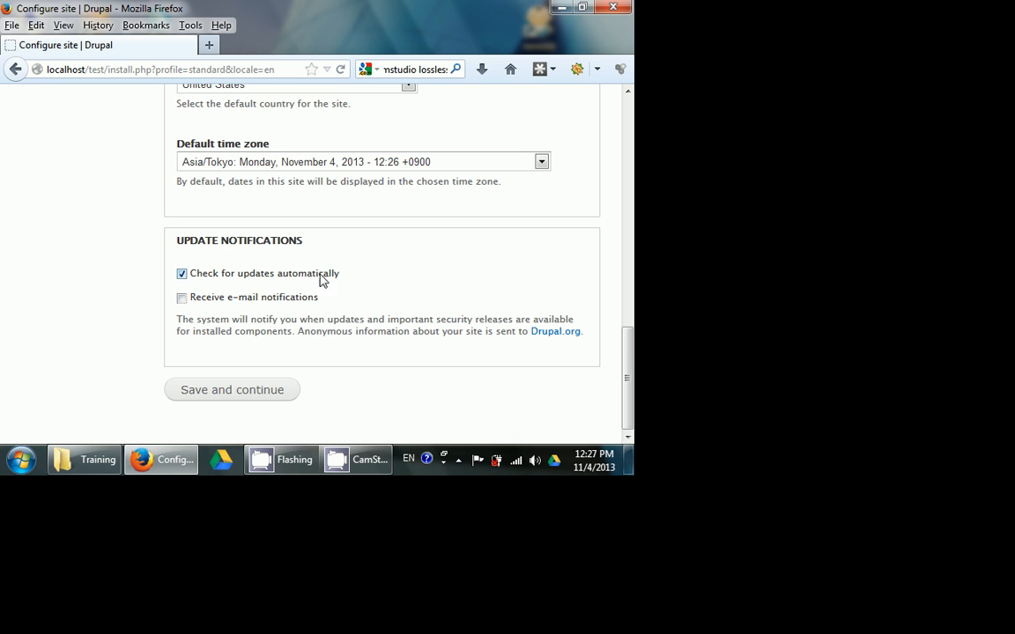
pyautogui.scroll(3, 416, 253)
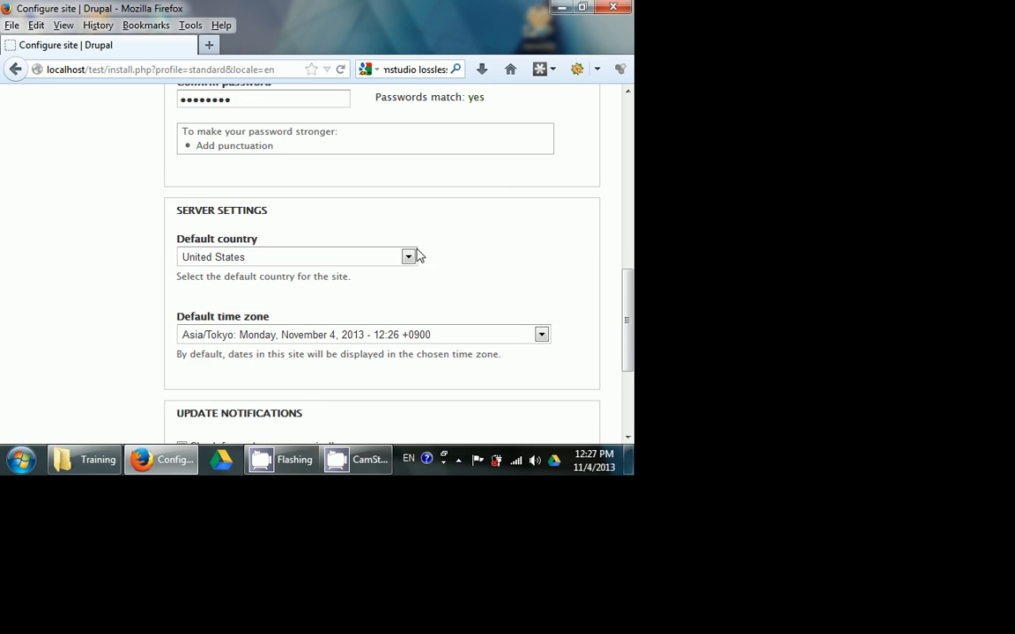
pyautogui.scroll(-3, 368, 307)
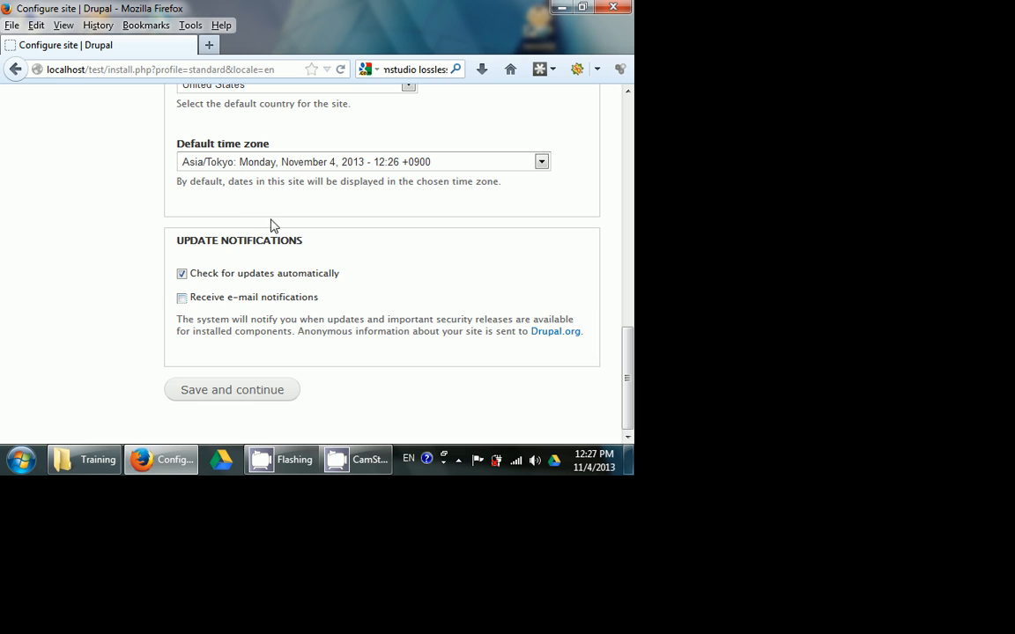
pyautogui.click(251, 390)
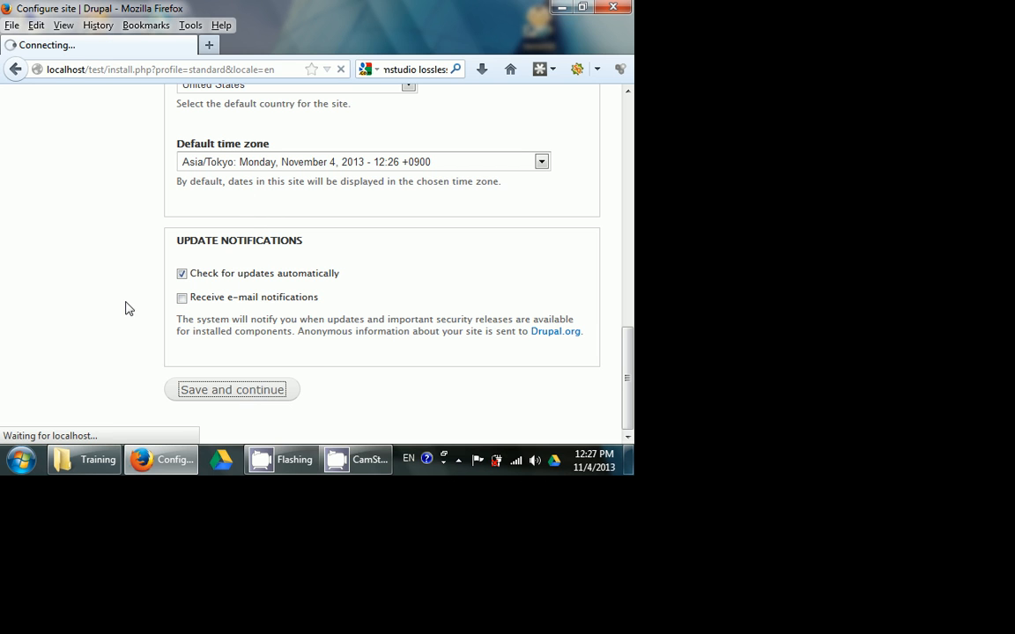
pyautogui.scroll(2, 7, 181)
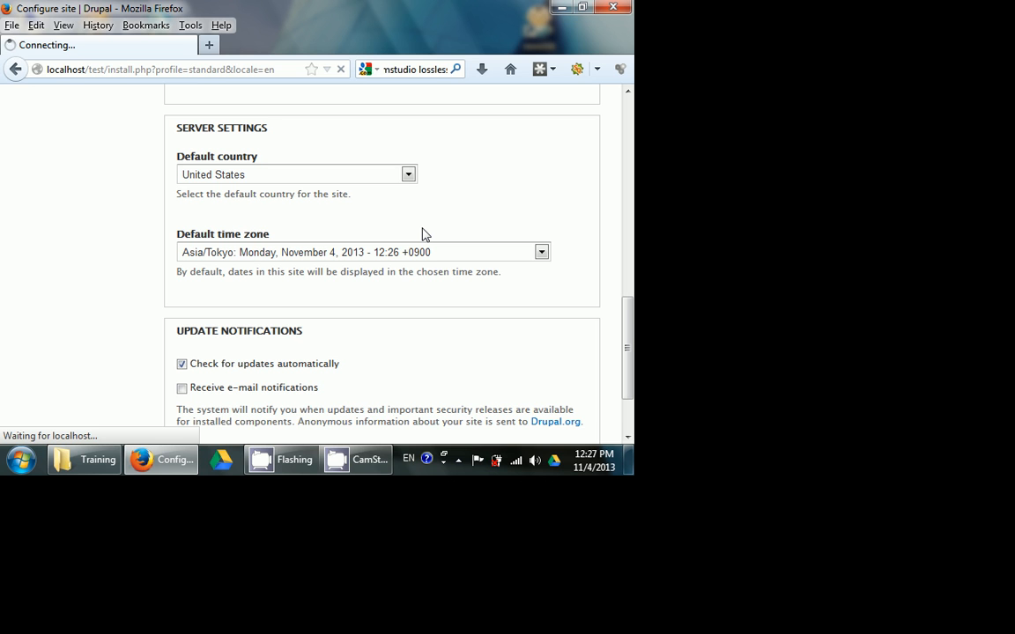
pyautogui.scroll(10, 513, 198)
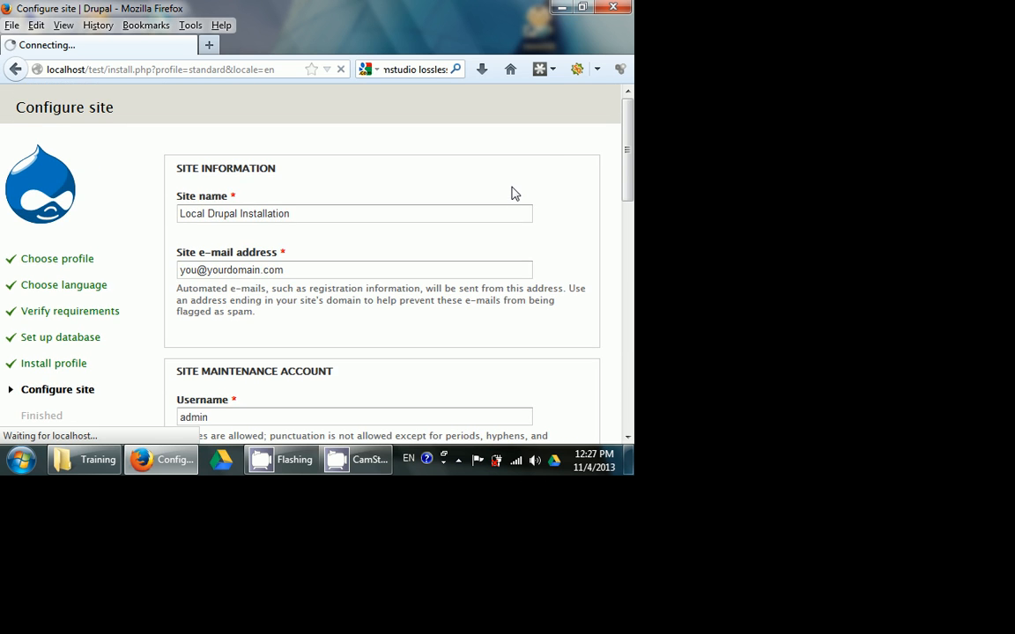
pyautogui.scroll(-10, 539, 158)
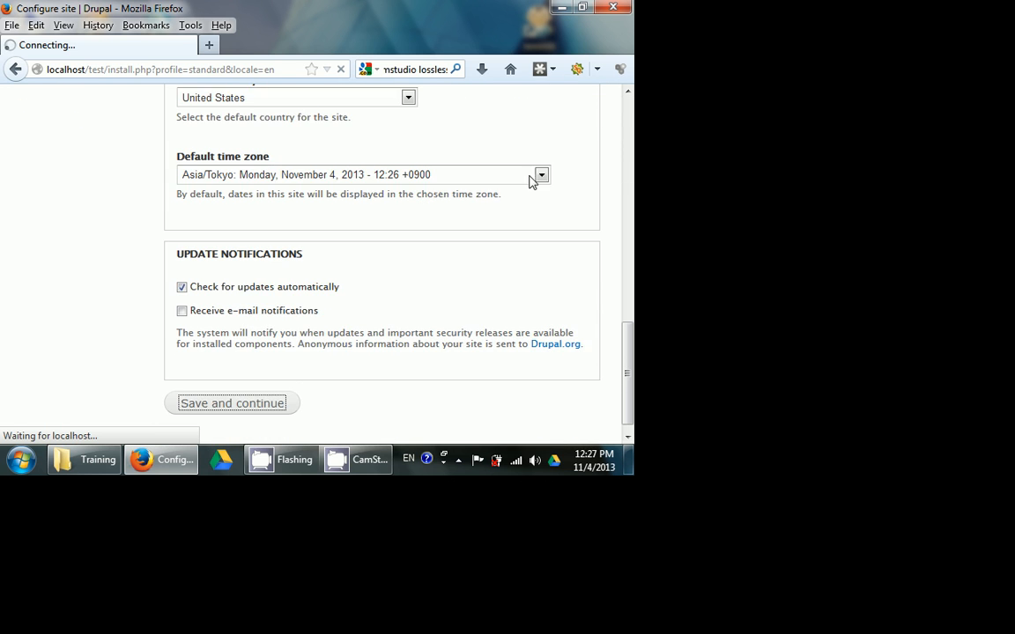
pyautogui.scroll(10, 528, 185)
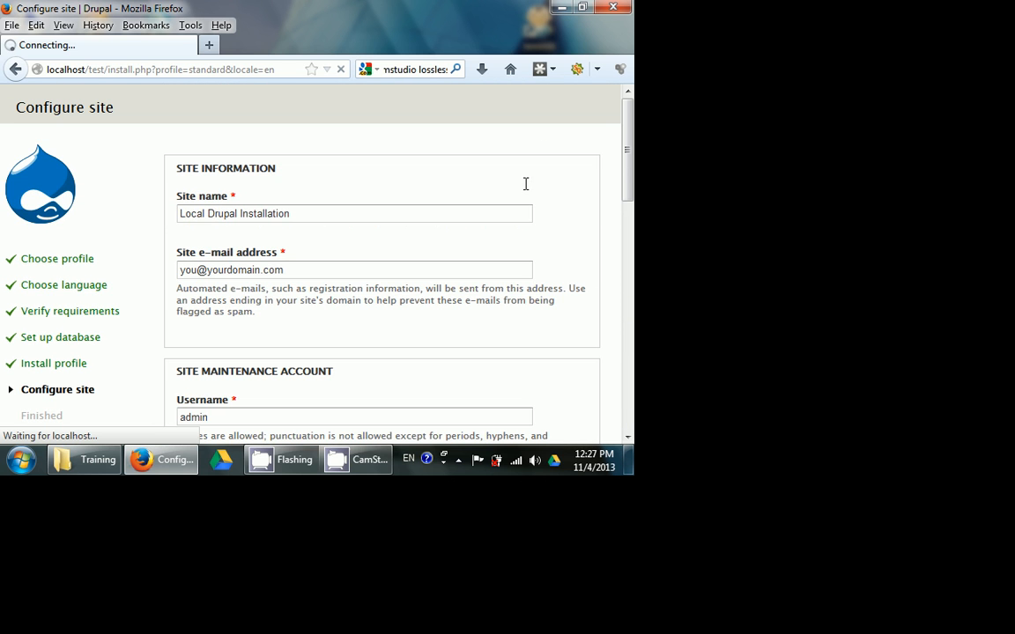
pyautogui.scroll(-2, 524, 190)
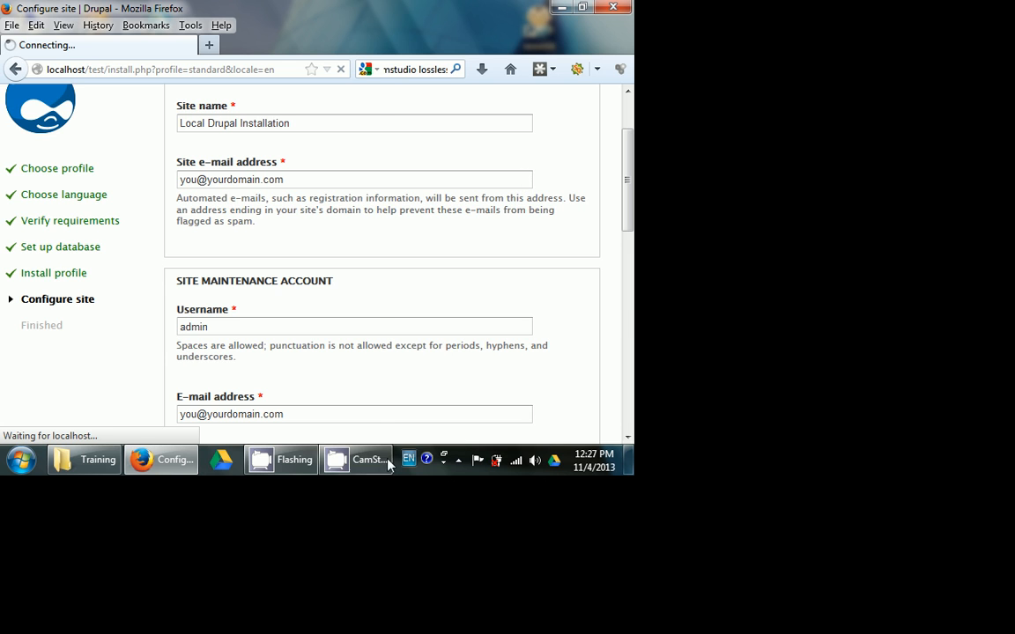
pyautogui.click(357, 459)
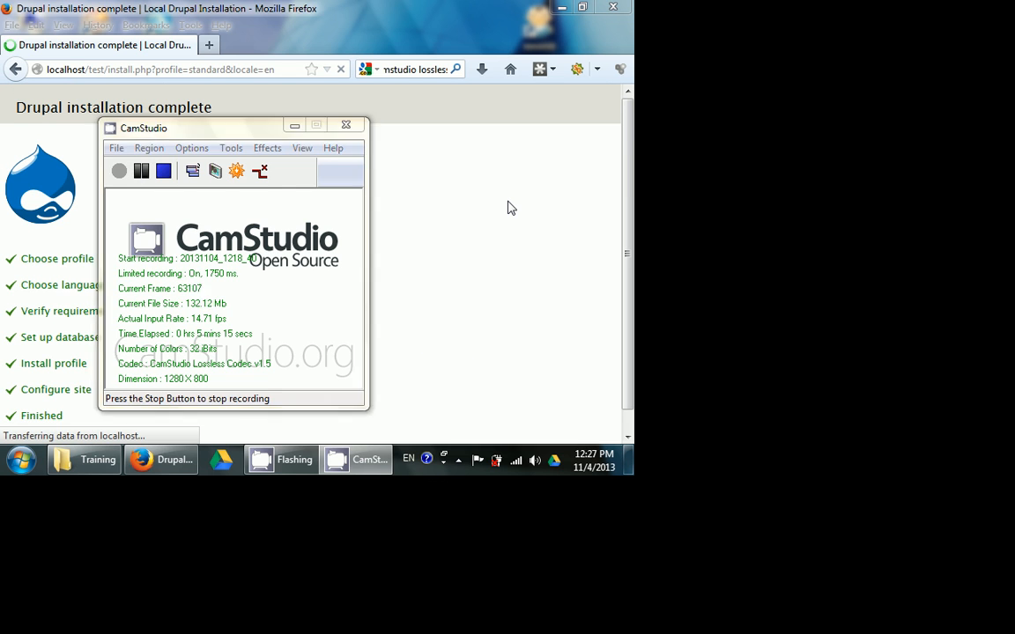
pyautogui.click(508, 206)
pyautogui.scroll(1, 504, 206)
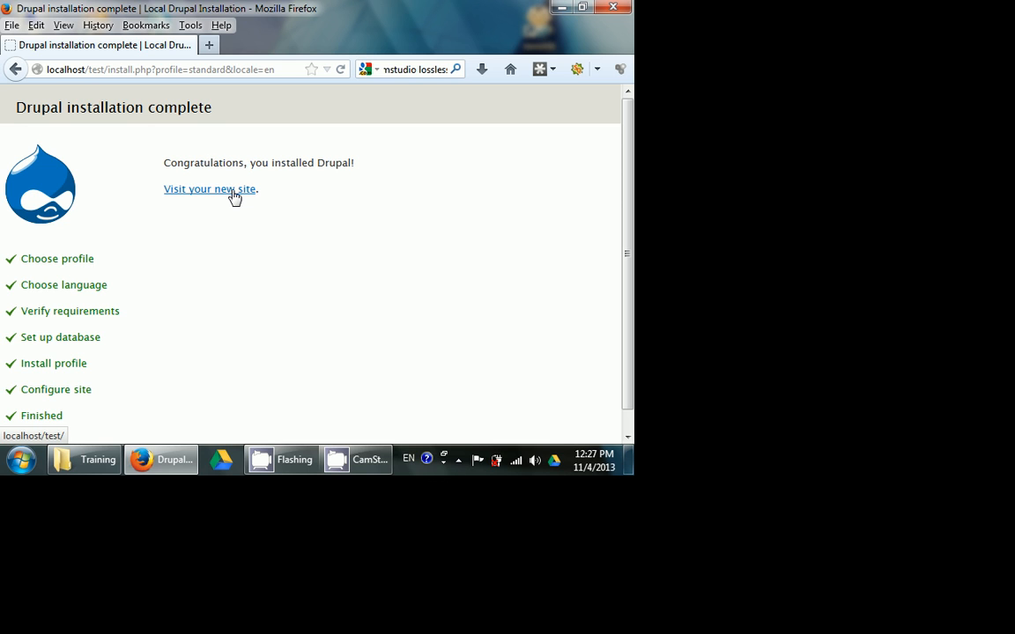
# - Open the newly installed site in a separate browser tab and close the installer's tab
pyautogui.rightClick(233, 196)
pyautogui.click(262, 203)
pyautogui.click(231, 48)
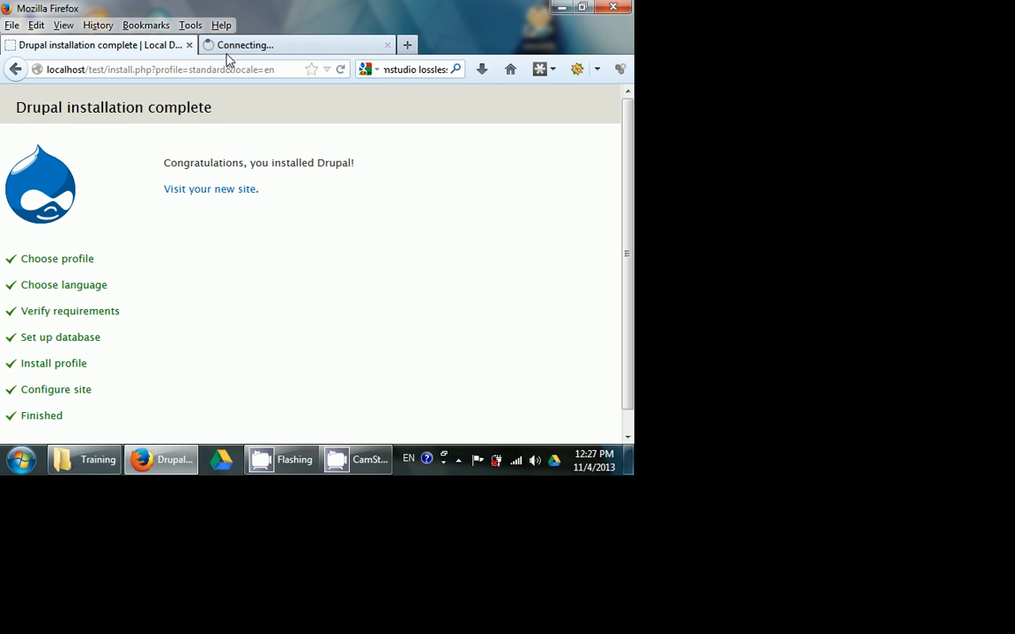
pyautogui.click(188, 45)
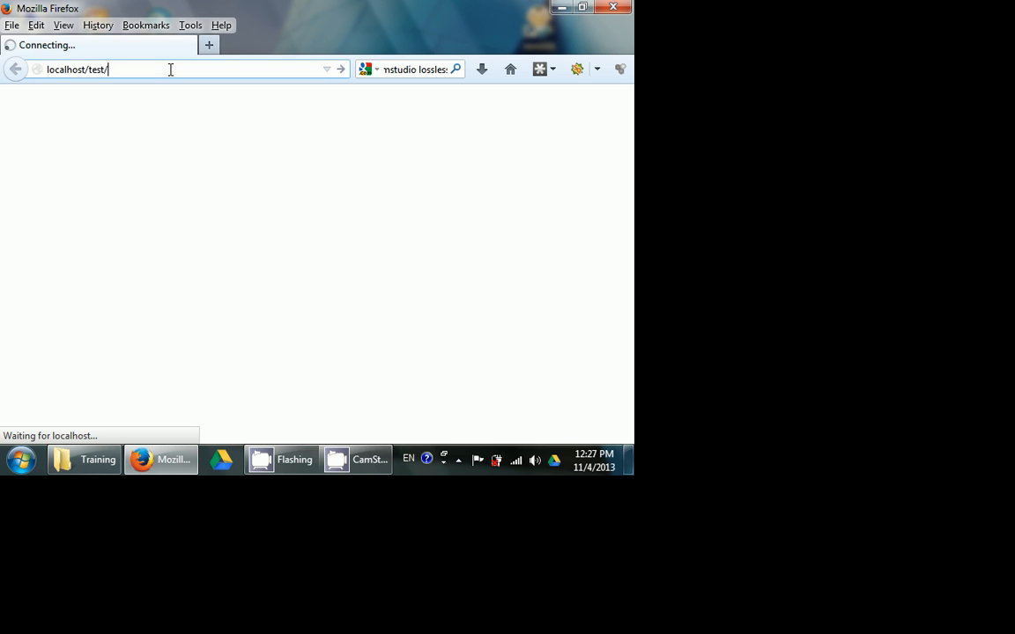
pyautogui.click(170, 69)
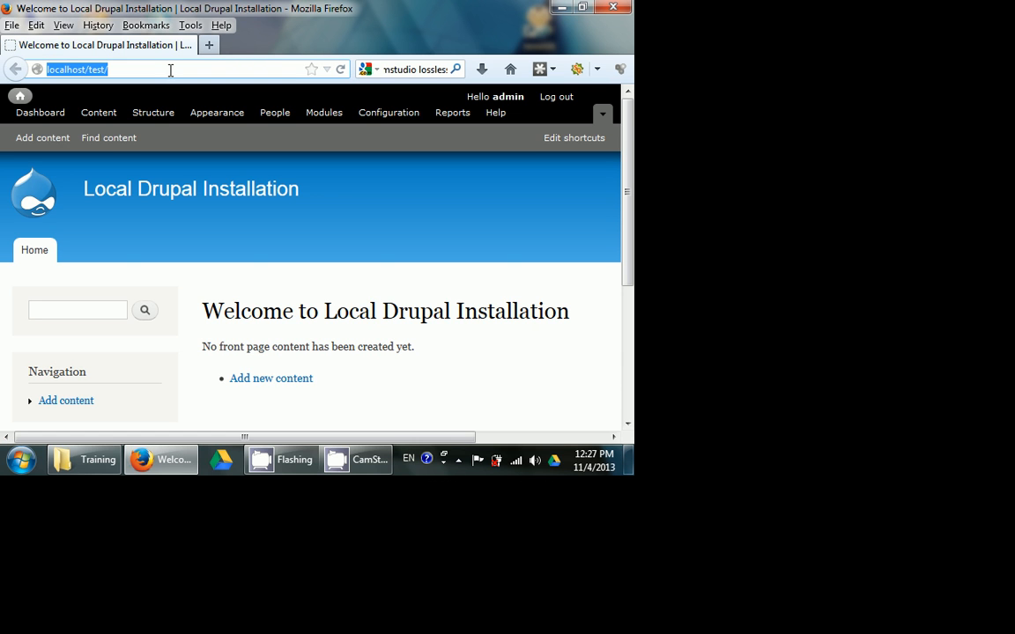
pyautogui.scroll(-5, 484, 326)
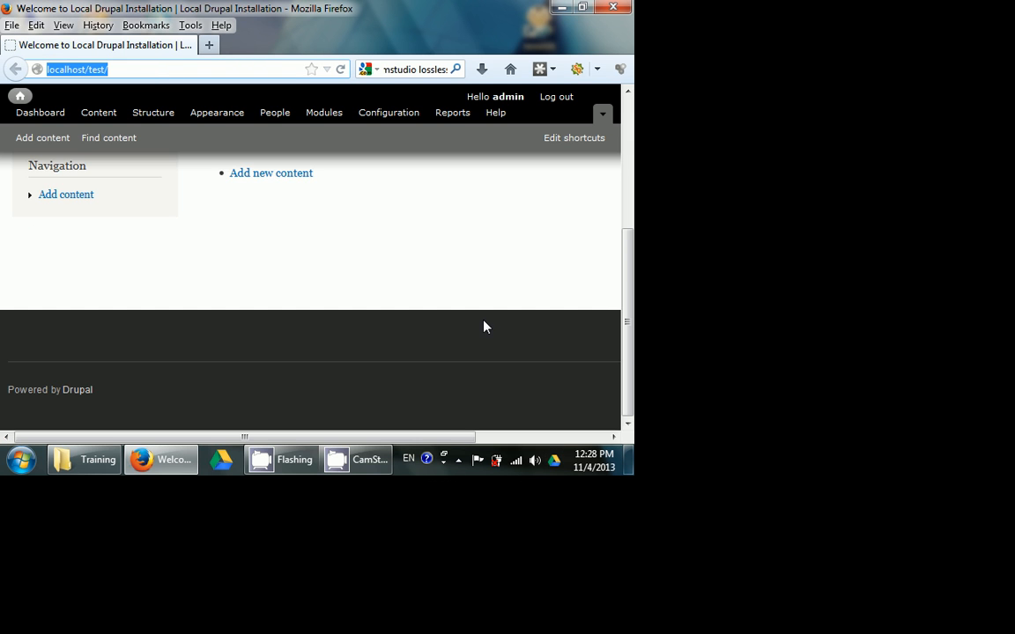
pyautogui.scroll(5, 483, 324)
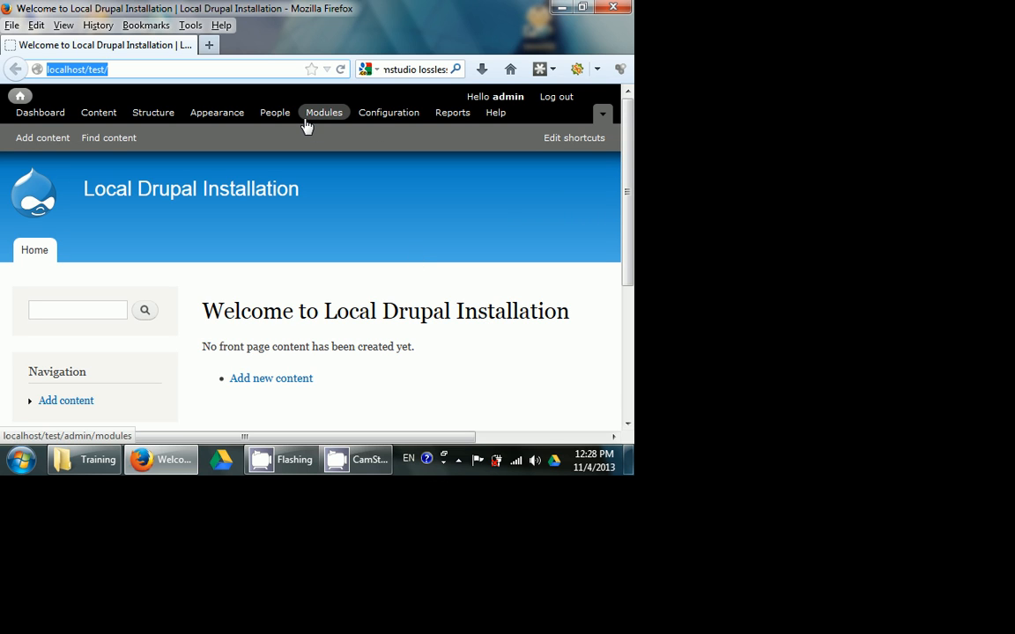
pyautogui.click(189, 70)
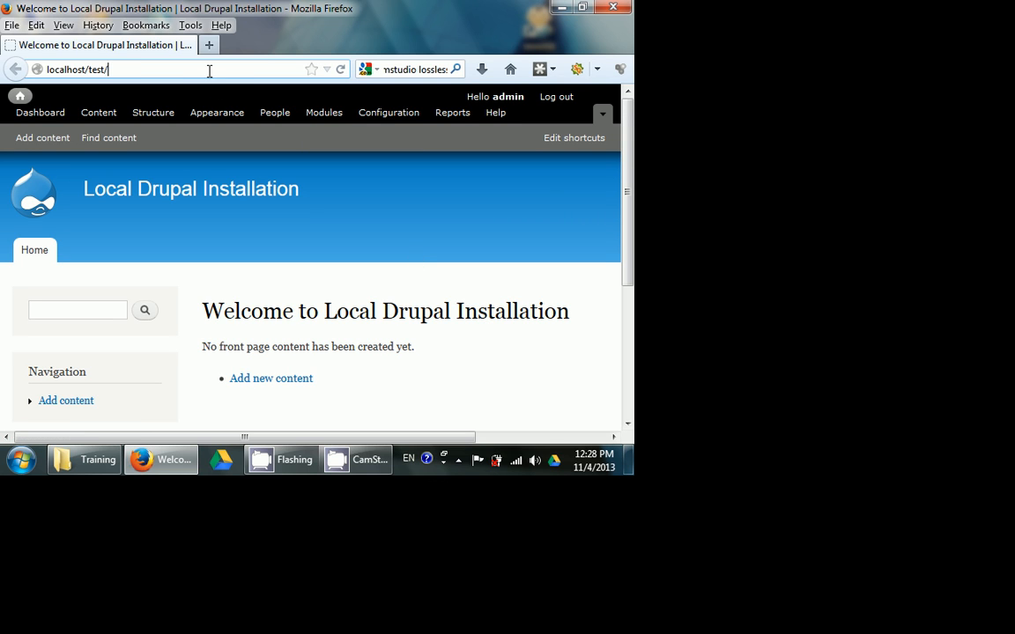
# - Open the test site's administration page at localhost/test/admin/ and look through its list of administrative tasks
pyautogui.write('admin/')
pyautogui.press('Return')
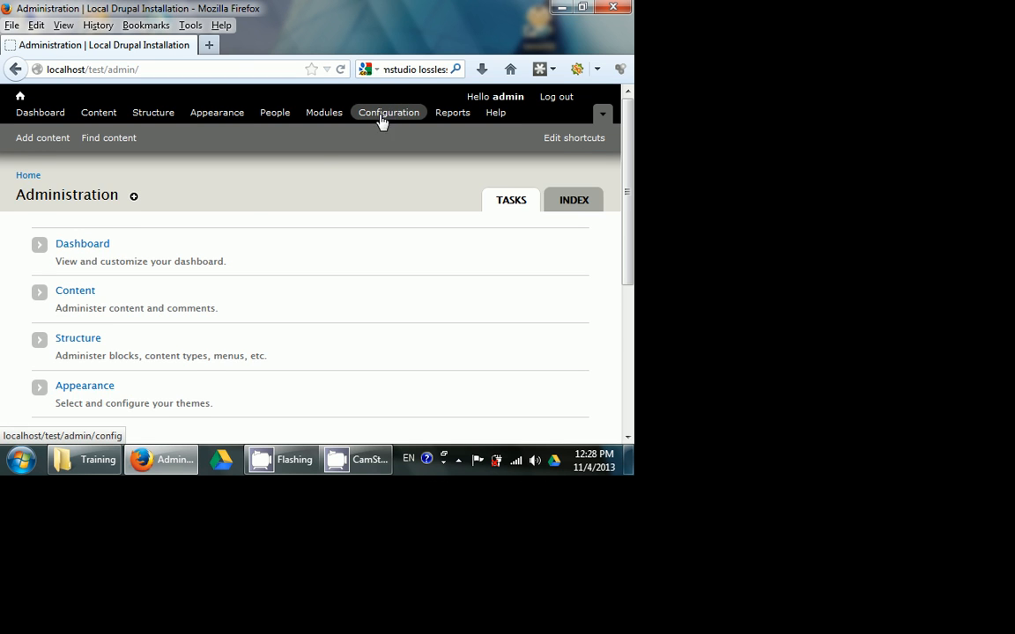
pyautogui.scroll(-5, 222, 179)
pyautogui.scroll(3, 233, 171)
pyautogui.scroll(2, 236, 167)
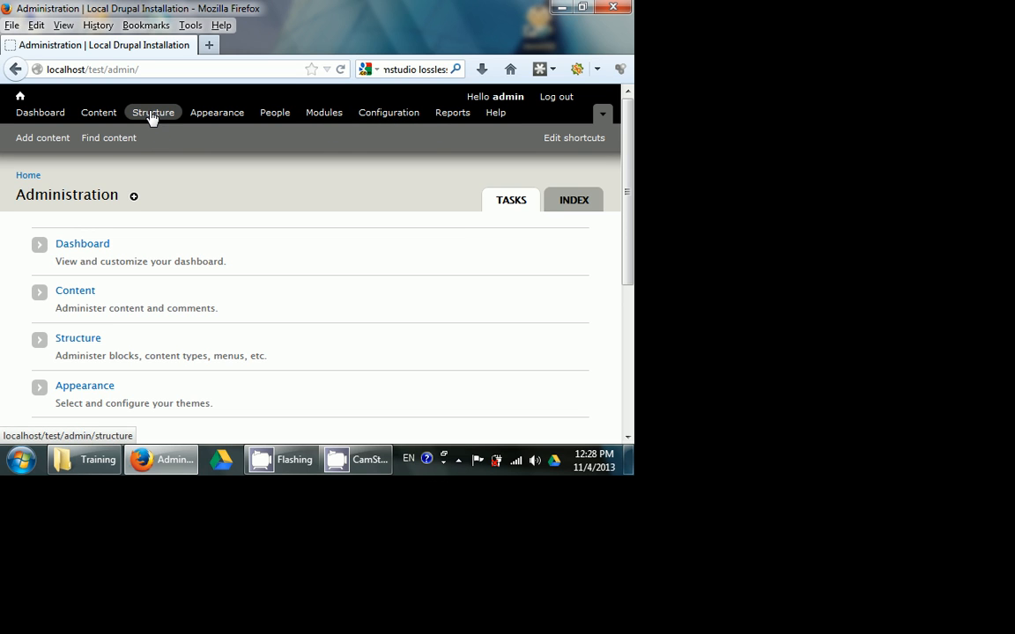
pyautogui.scroll(-5, 484, 238)
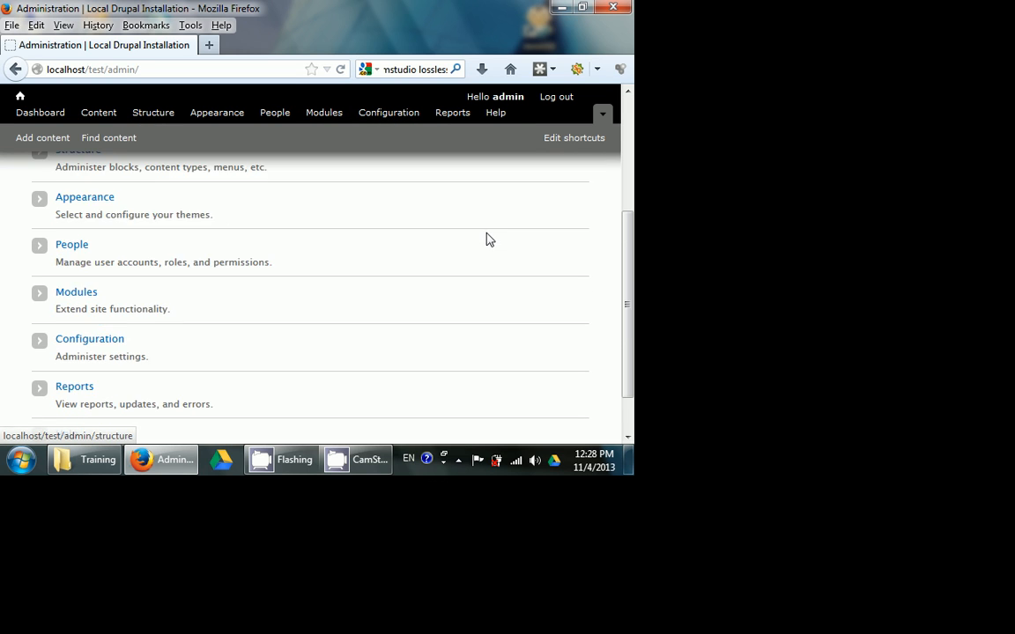
pyautogui.click(357, 472)
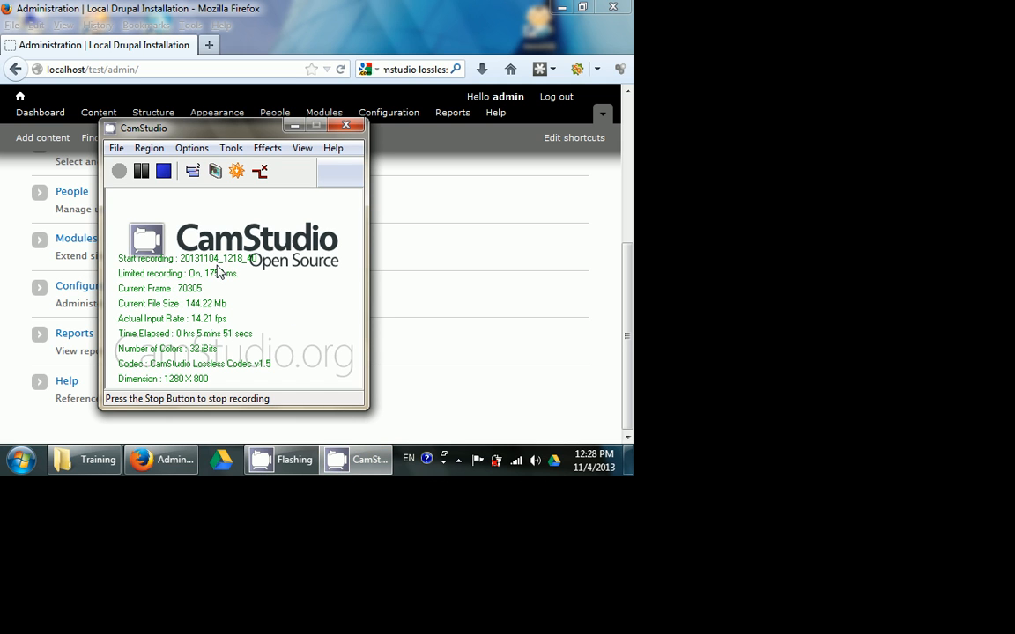
pyautogui.click(458, 459)
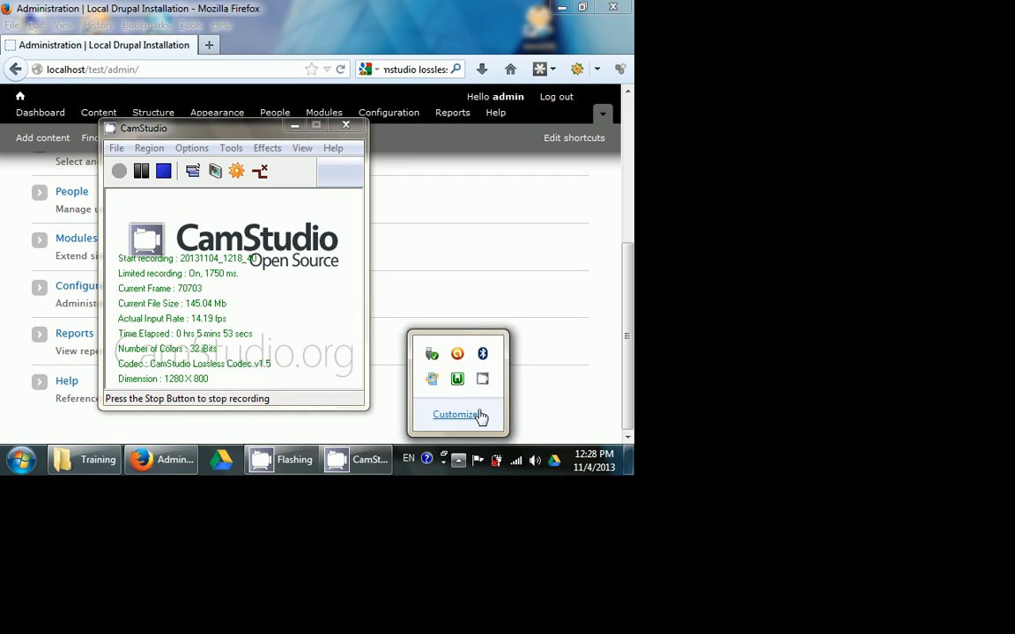
pyautogui.click(456, 379)
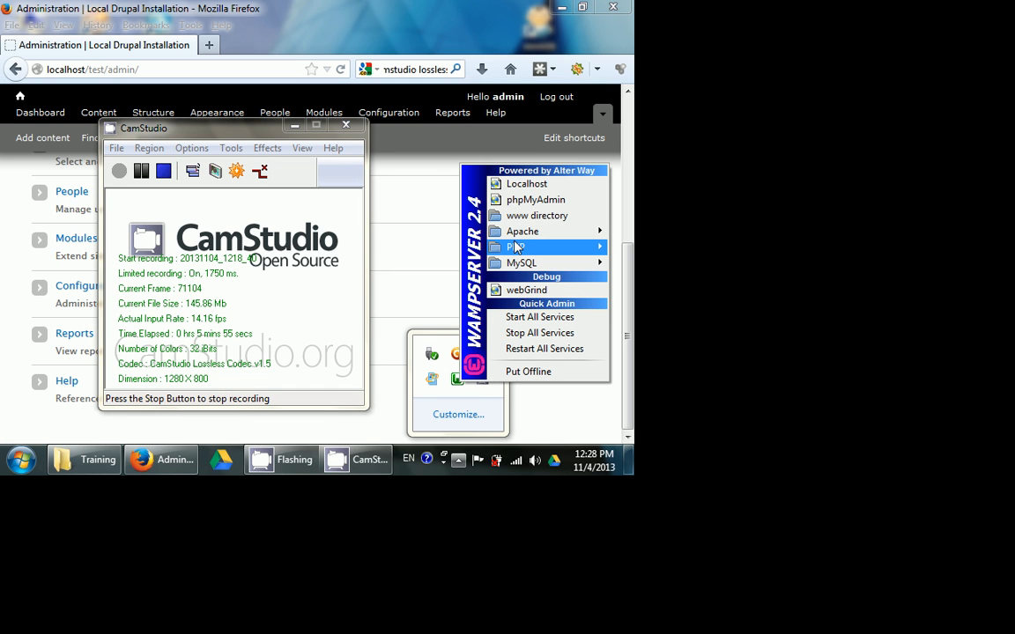
pyautogui.moveTo(517, 247)
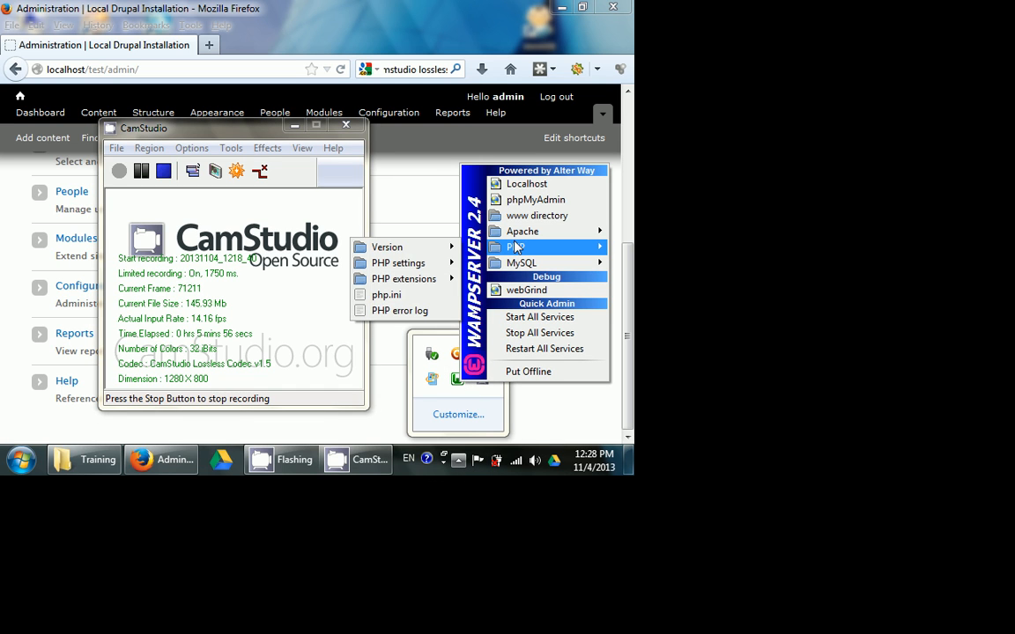
pyautogui.click(458, 469)
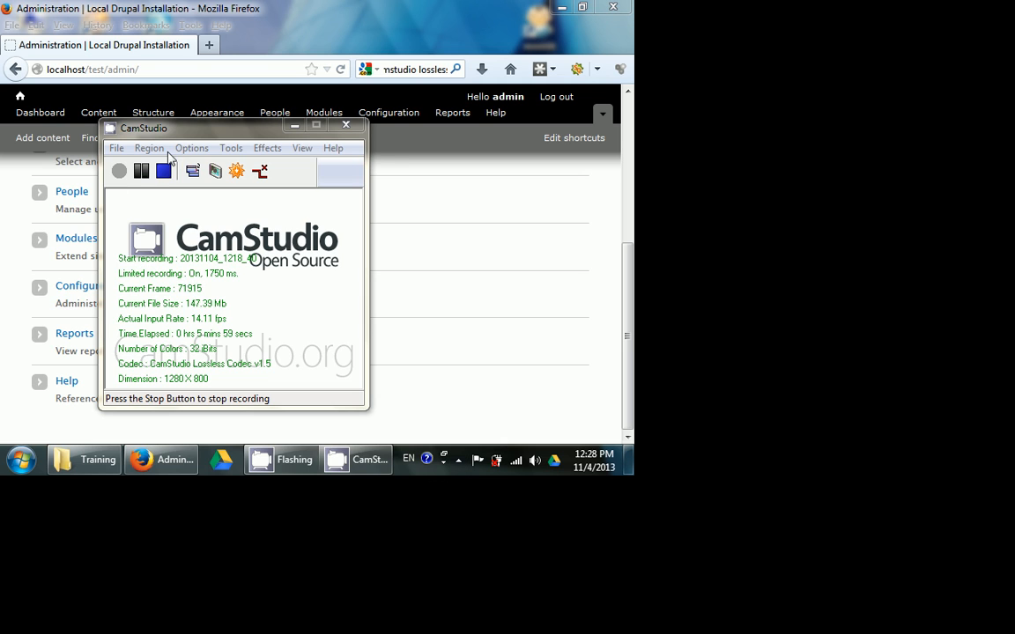